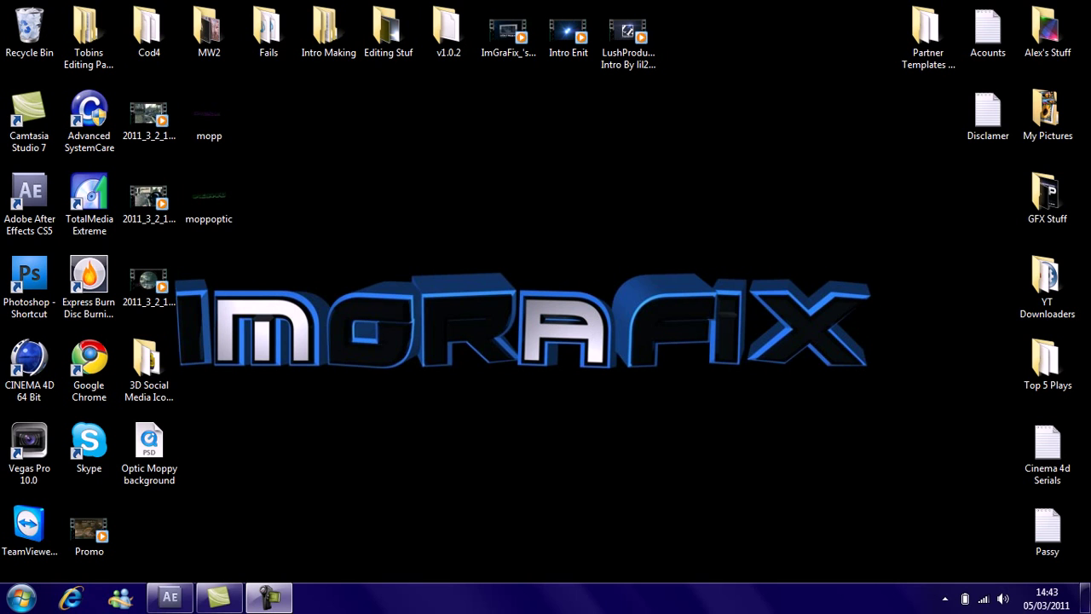
# Watch the sample intro video, then return to After Effects.
pyautogui.doubleClick(628, 34)
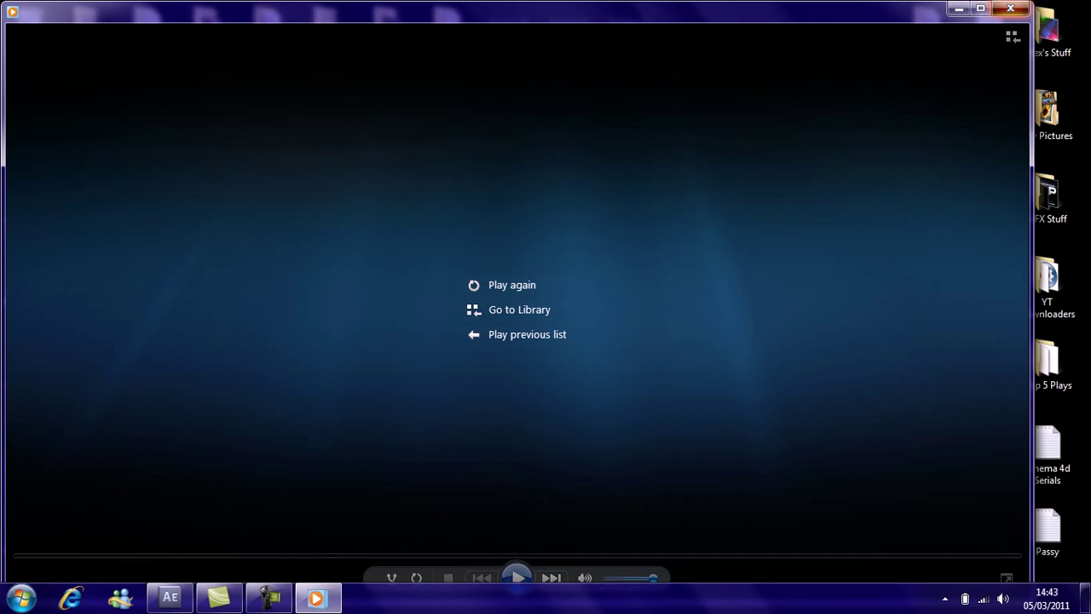
pyautogui.click(1010, 8)
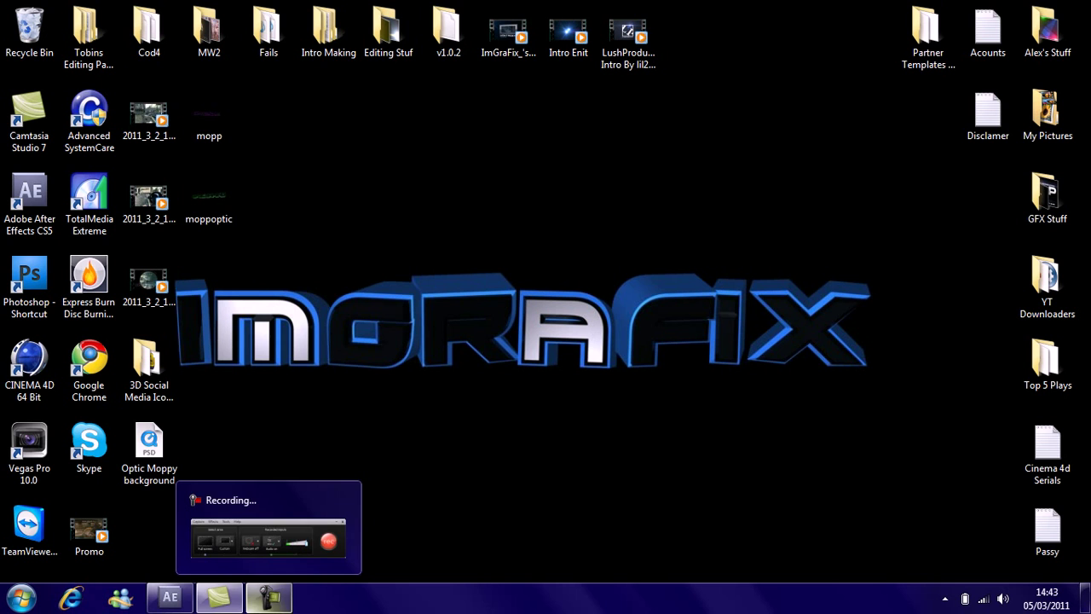
pyautogui.click(169, 596)
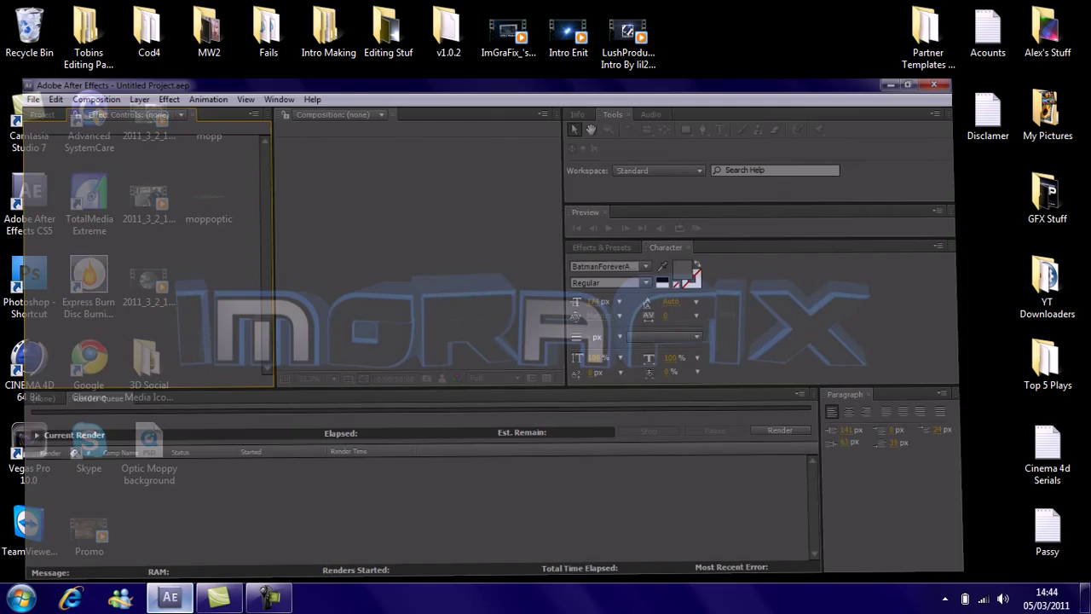
# Import Im Grafix Intro.wmv from the Desktop Intros folder, accepting its alpha interpretation.
pyautogui.click(13, 25)
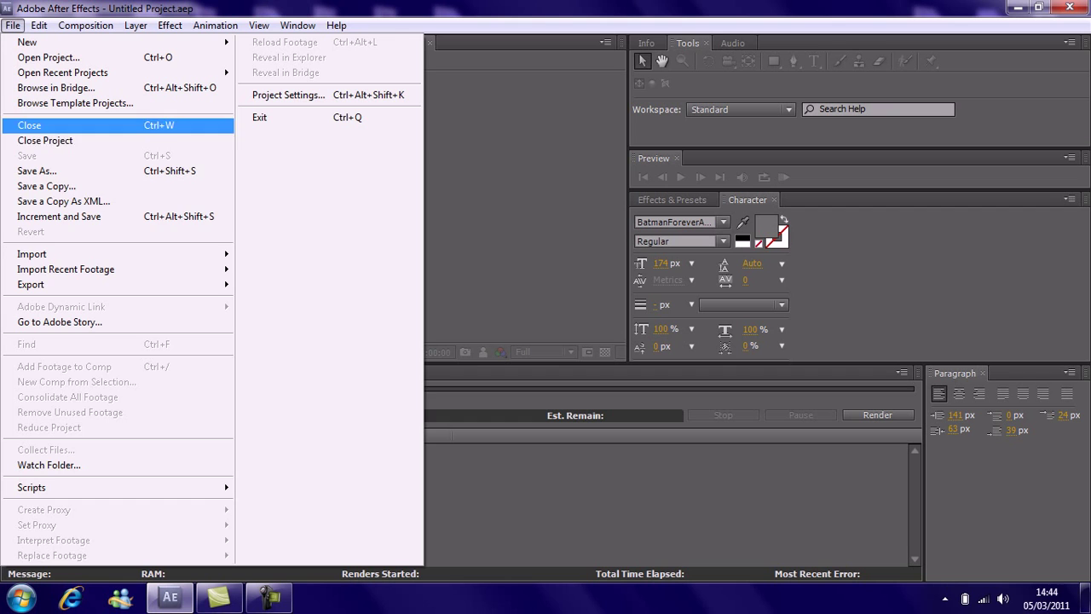
pyautogui.click(264, 253)
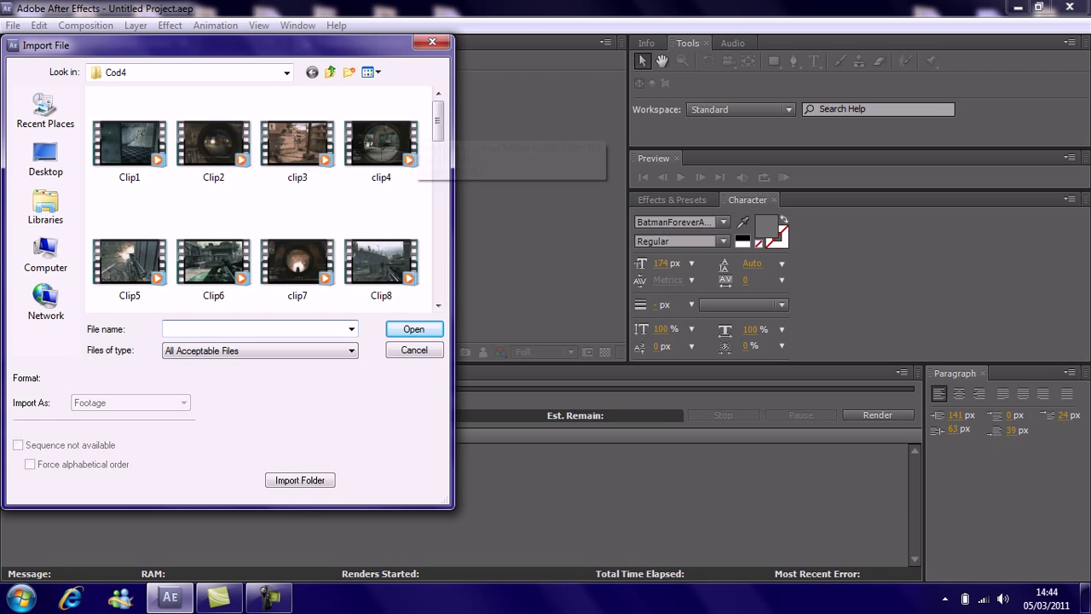
pyautogui.click(329, 71)
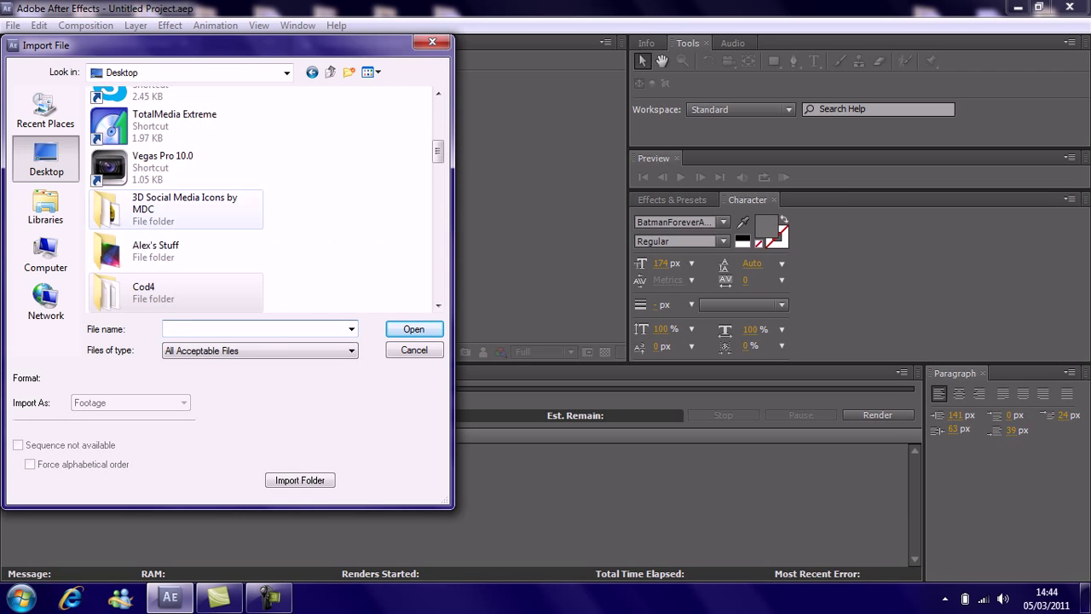
pyautogui.doubleClick(155, 251)
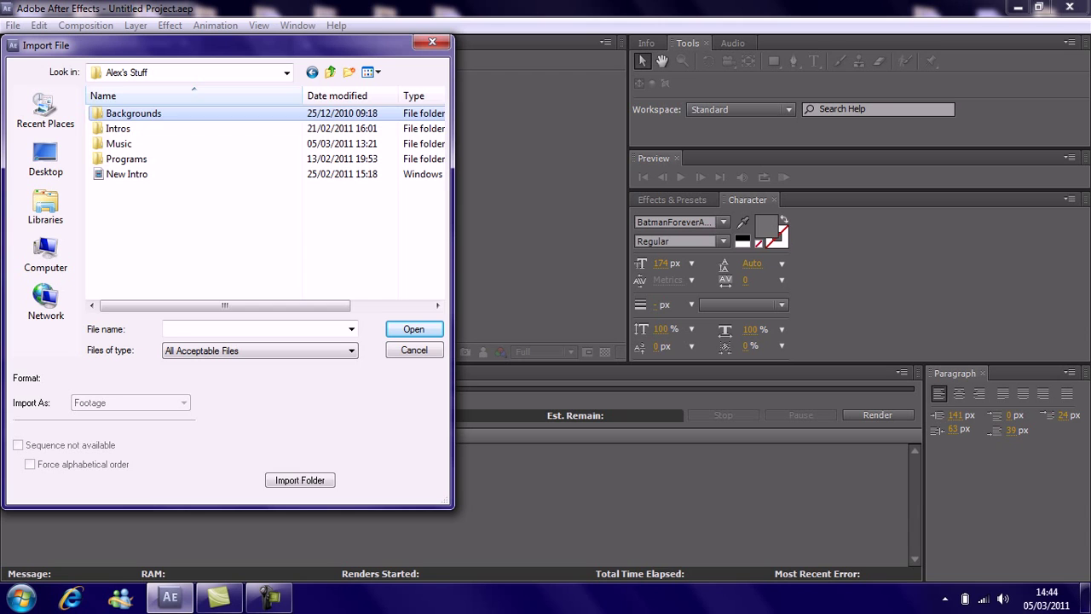
pyautogui.doubleClick(118, 127)
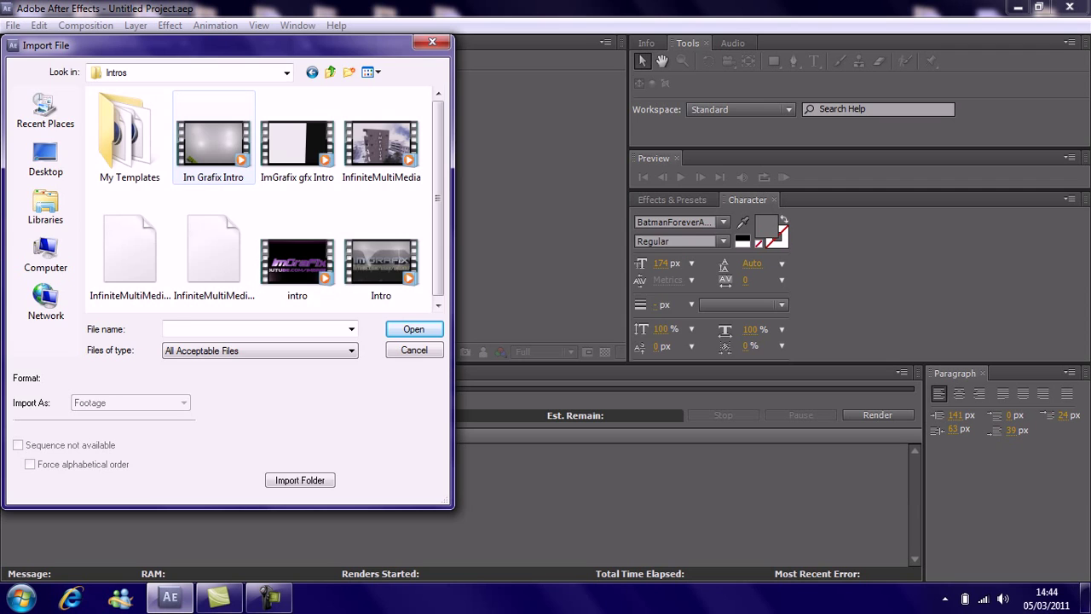
pyautogui.click(213, 136)
pyautogui.press('Return')
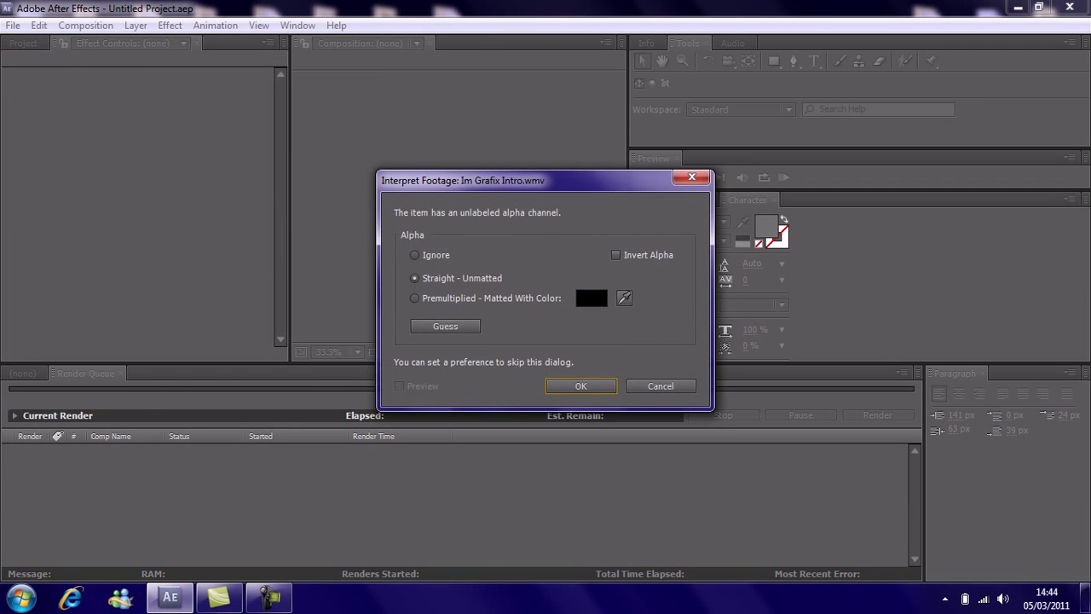
pyautogui.press('Return')
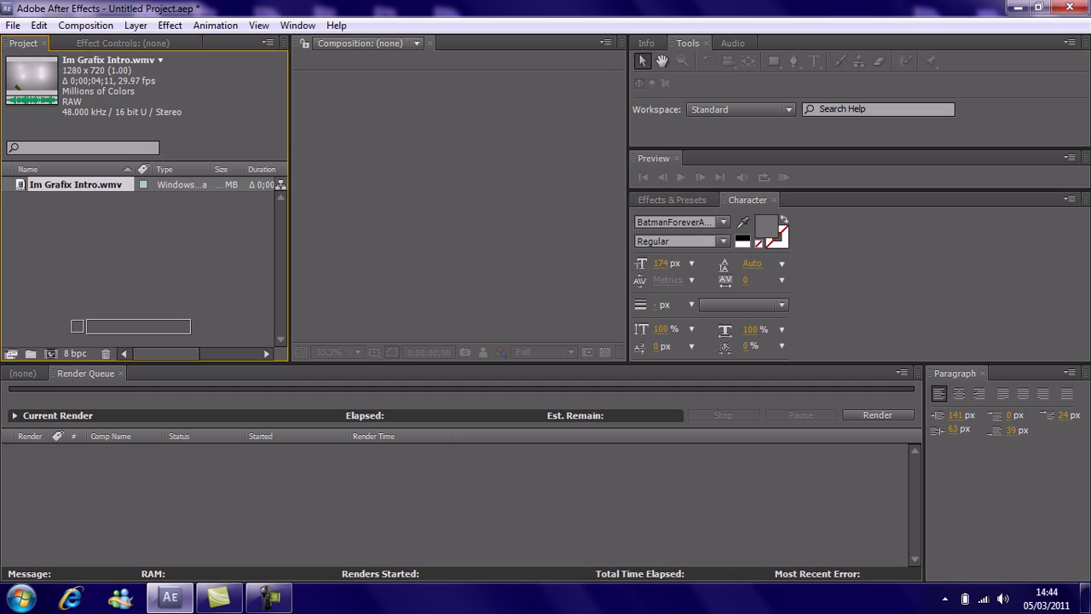
# Create a new 1920×1080 composition named Comp 1.
pyautogui.click(23, 372)
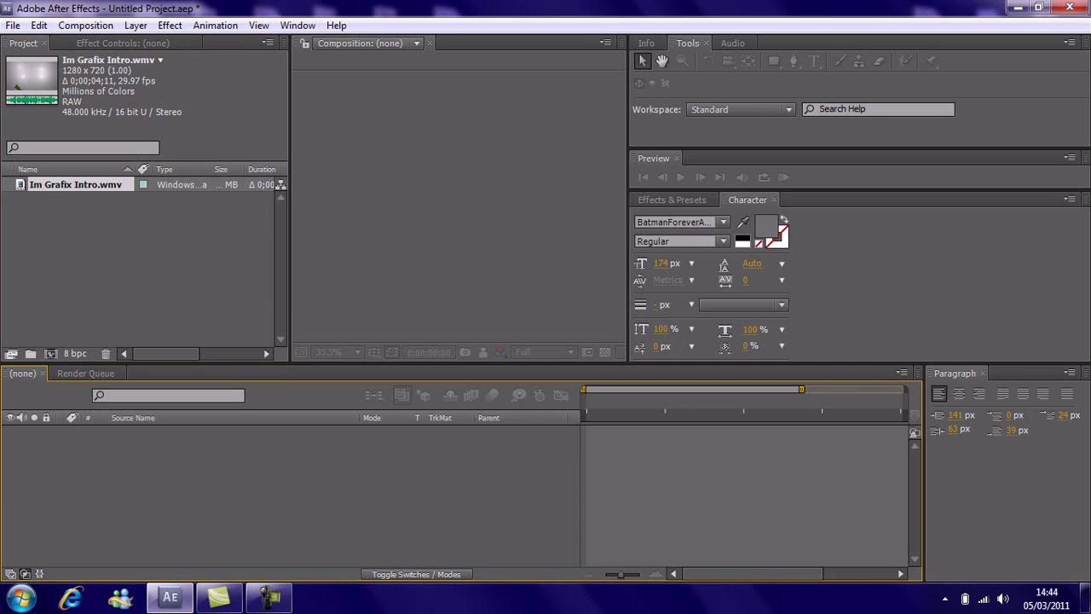
pyautogui.click(85, 25)
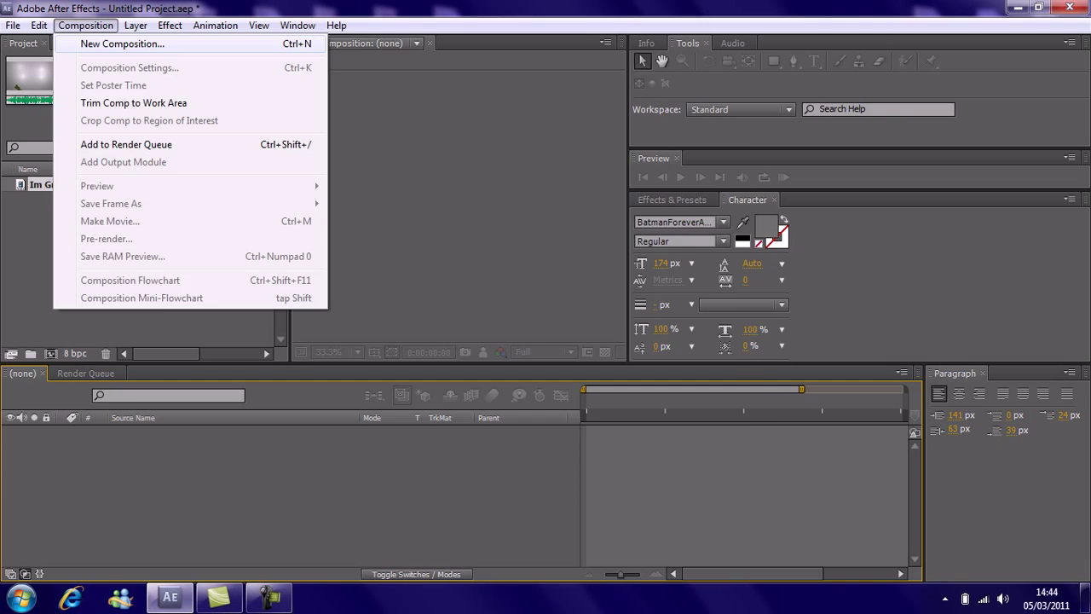
pyautogui.click(122, 43)
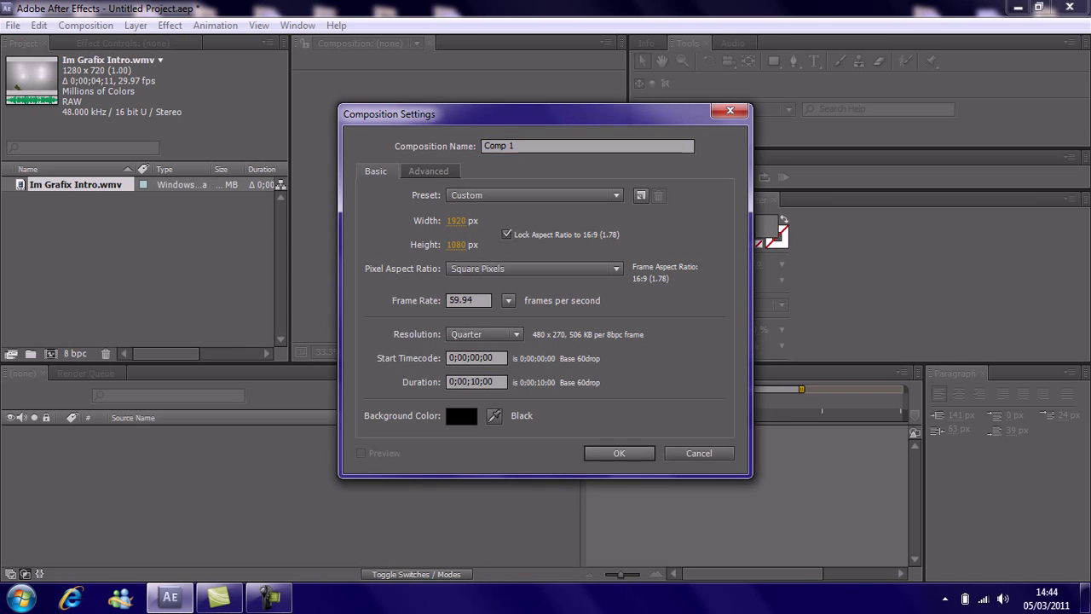
pyautogui.click(606, 453)
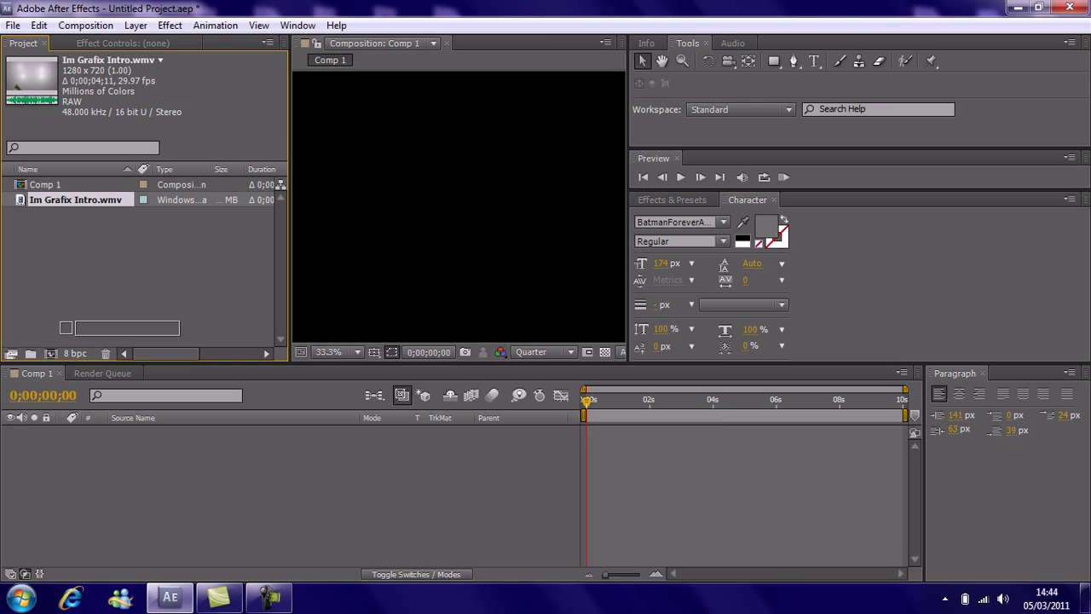
# Add the intro clip to Comp 1, stretch it to fill the frame, and advance to the IM GRAFIX title.
pyautogui.moveTo(68, 199); pyautogui.dragTo(459, 208)
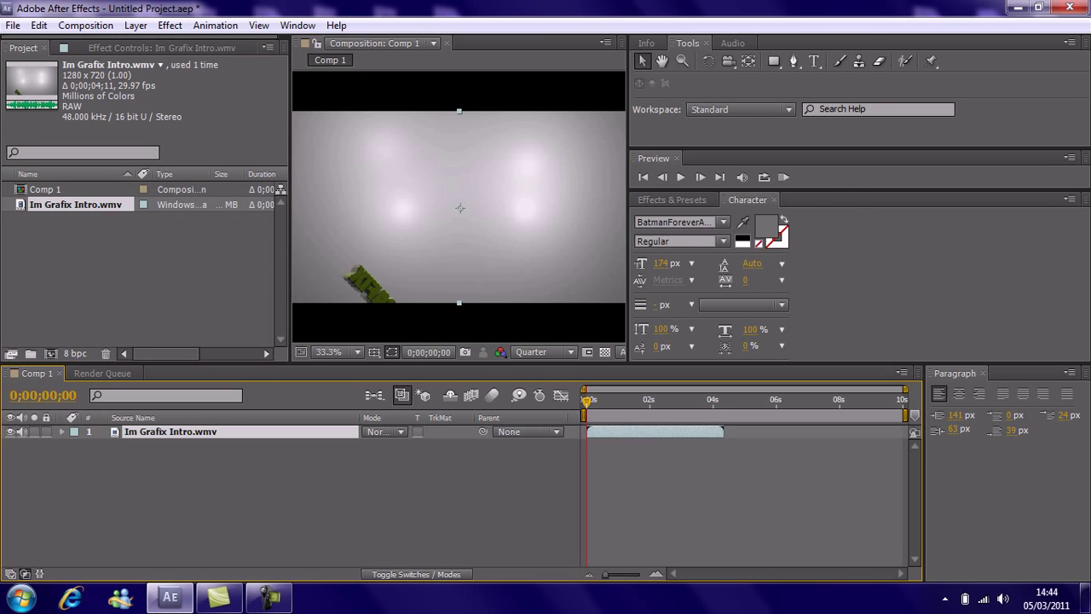
pyautogui.moveTo(628, 213); pyautogui.dragTo(854, 213)
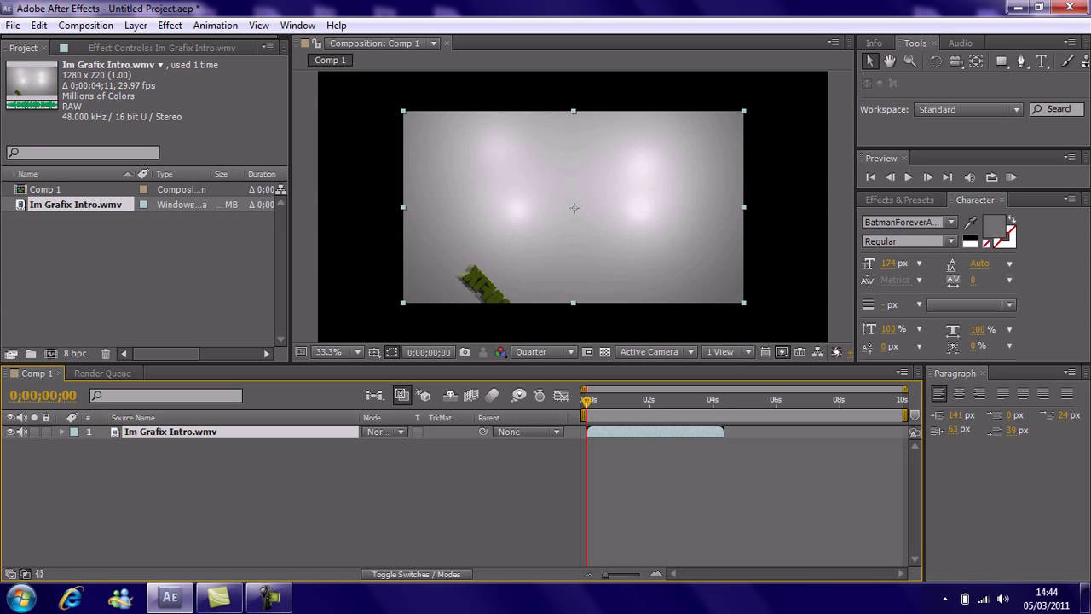
pyautogui.hotkey('ctrl', 'alt', 'shift', 'h')
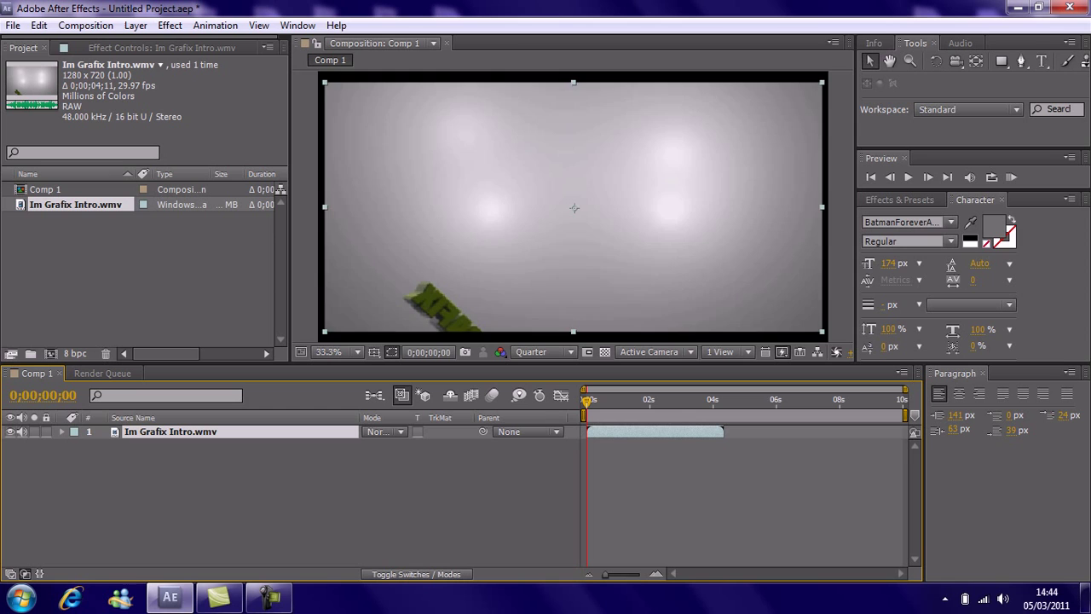
pyautogui.hotkey('ctrl', 'alt', 'shift', 'g')
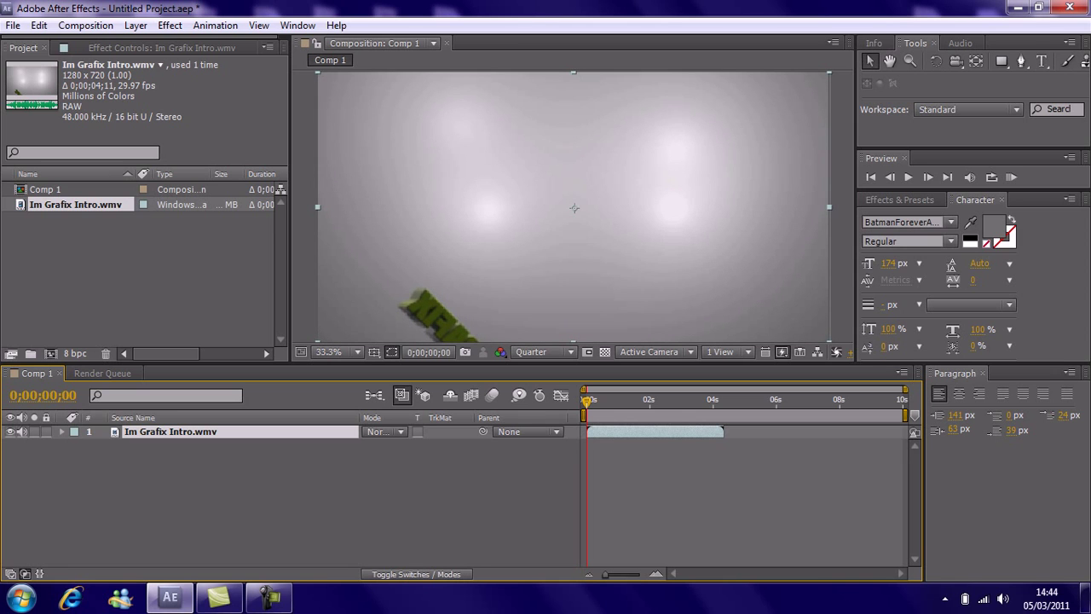
pyautogui.click(574, 207)
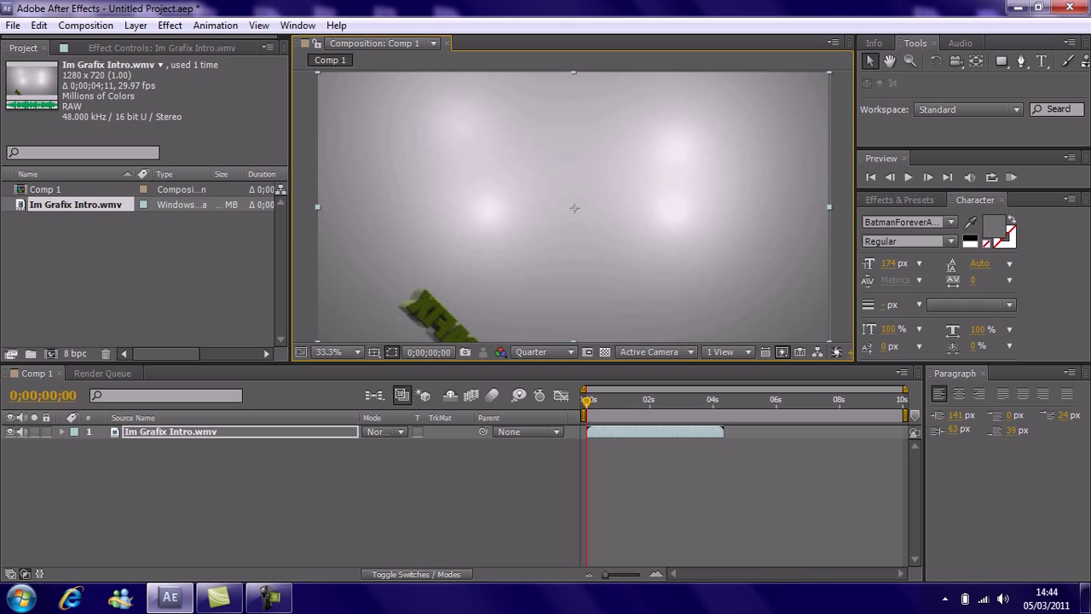
pyautogui.press('space')
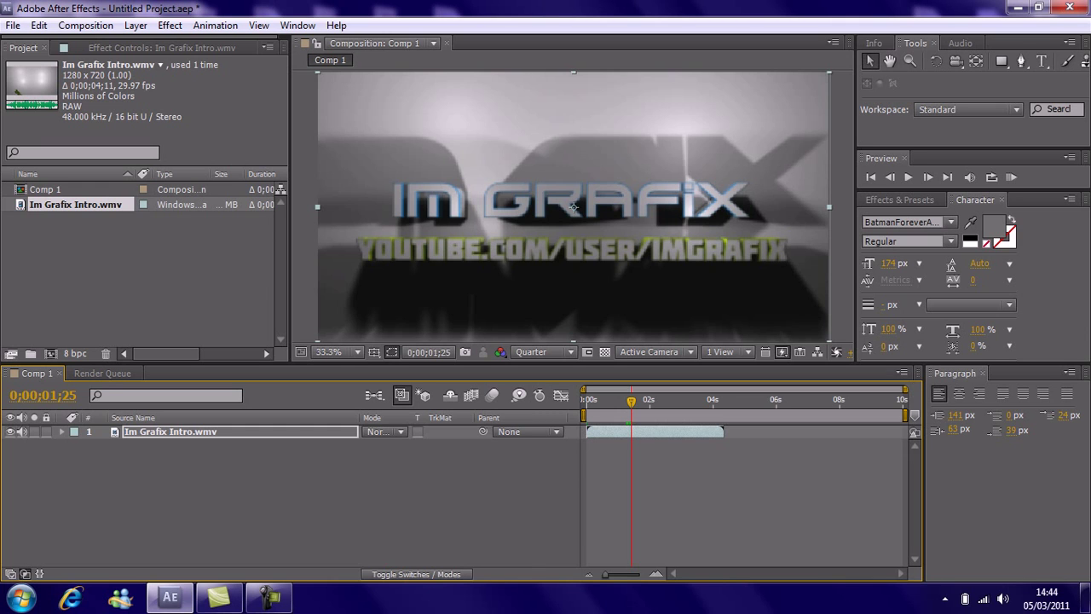
pyautogui.hotkey('ctrl', 'shift', 'a')
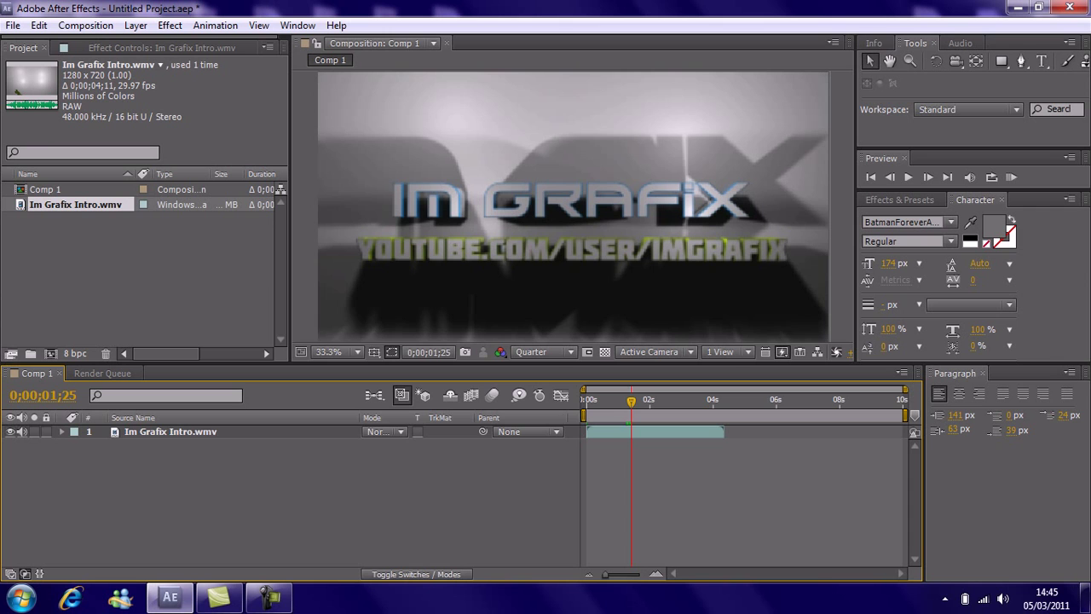
# Add a black solid layer above the intro clip with Add blending mode.
pyautogui.rightClick(397, 297)
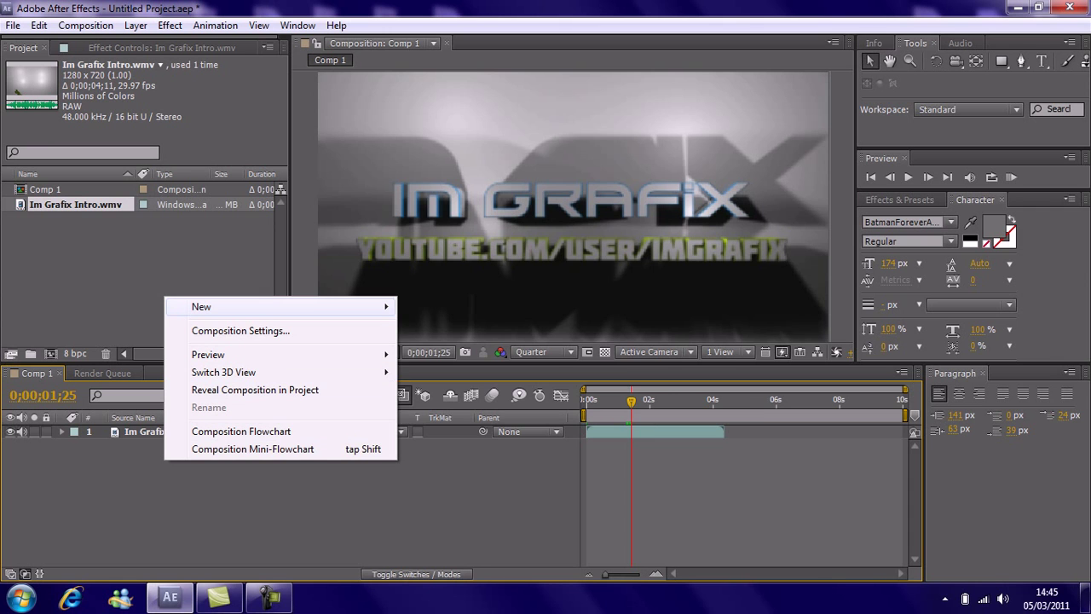
pyautogui.click(435, 348)
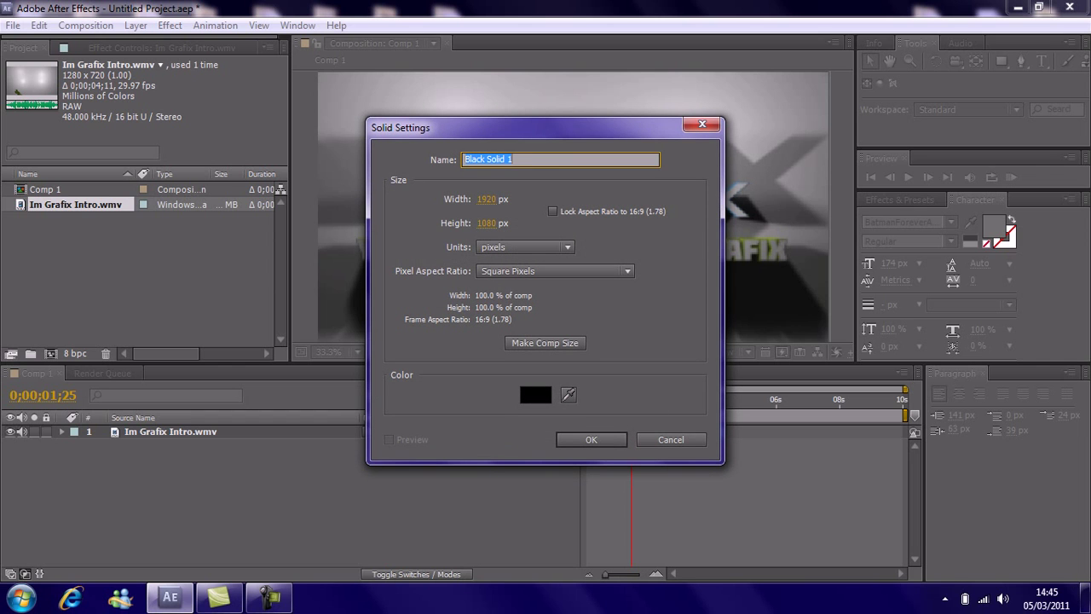
pyautogui.click(591, 439)
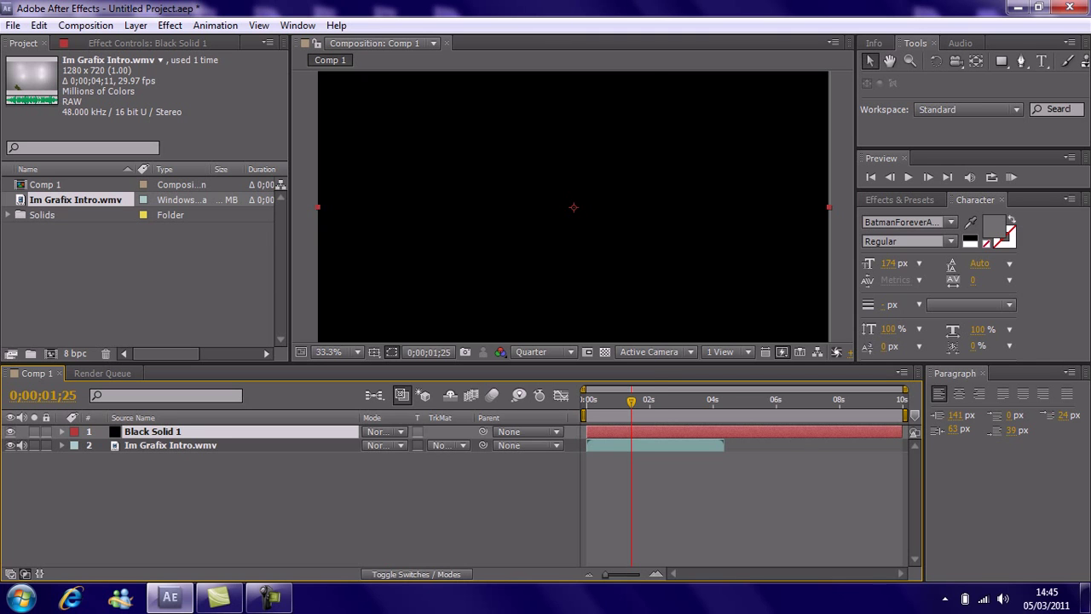
pyautogui.click(383, 432)
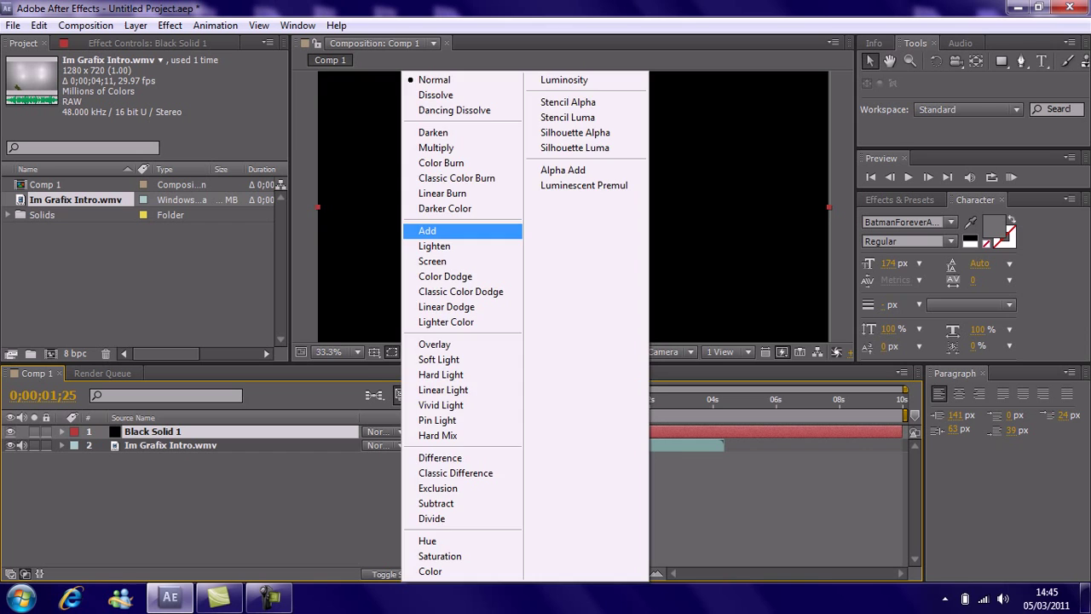
pyautogui.click(427, 230)
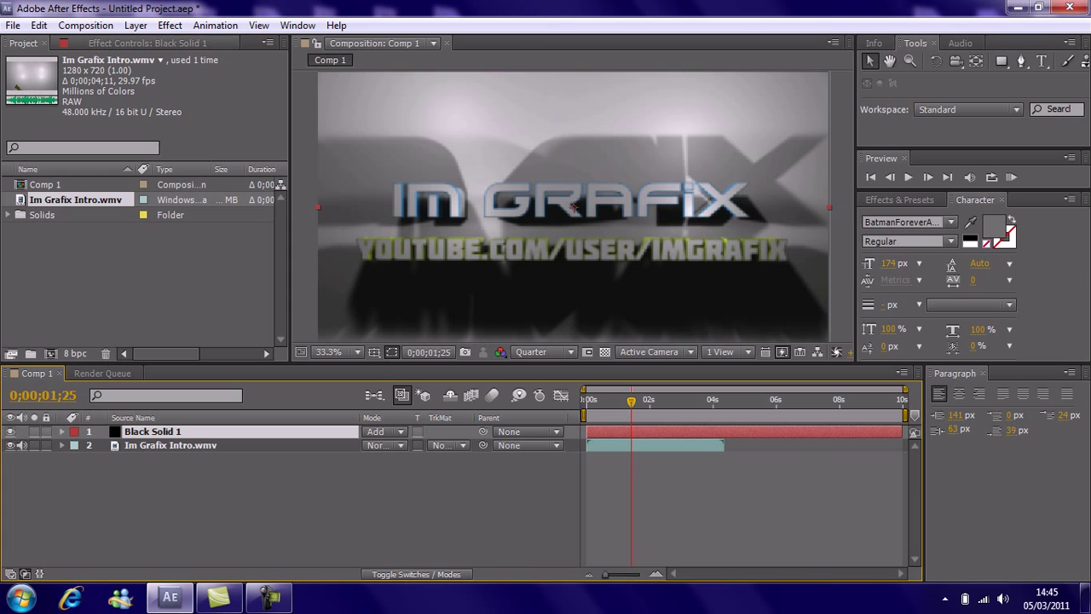
# Apply Video Copilot Optical Flares to the black solid and browse the Motion Graphics presets.
pyautogui.click(169, 25)
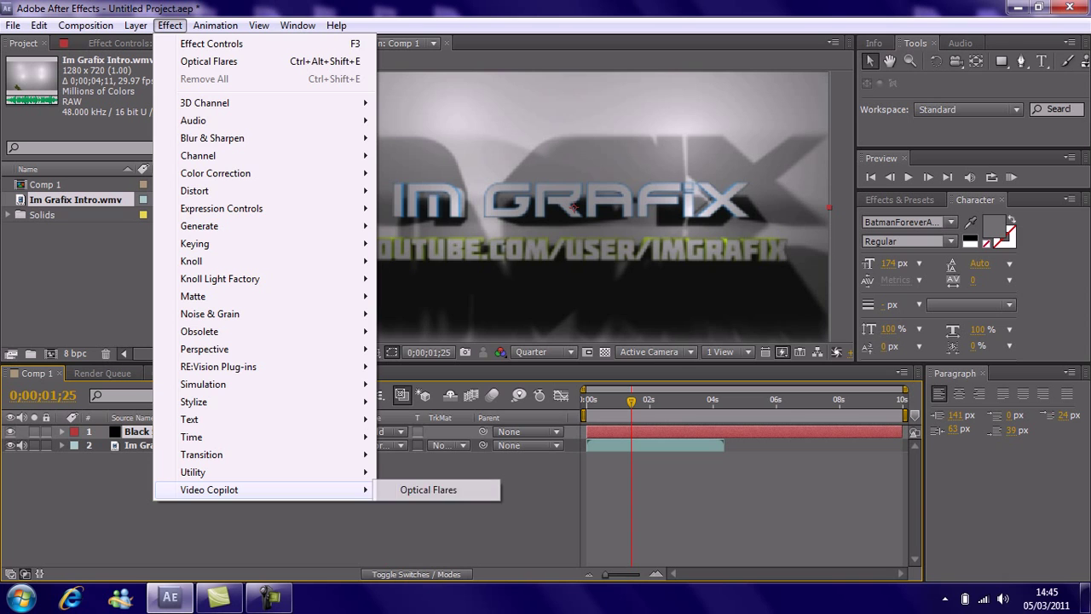
pyautogui.click(429, 489)
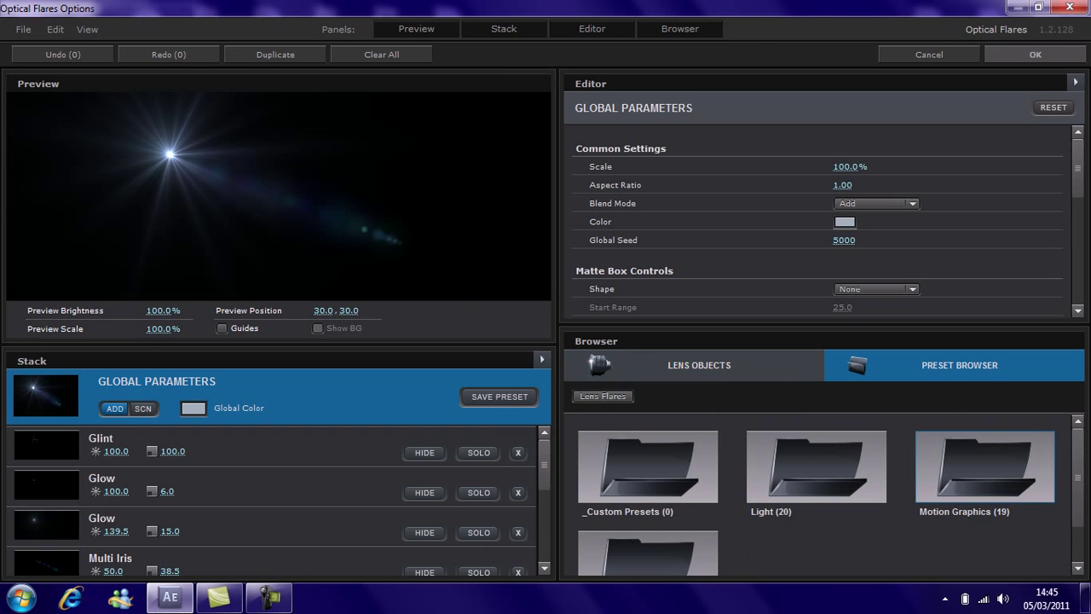
pyautogui.scroll(-3, 831, 494)
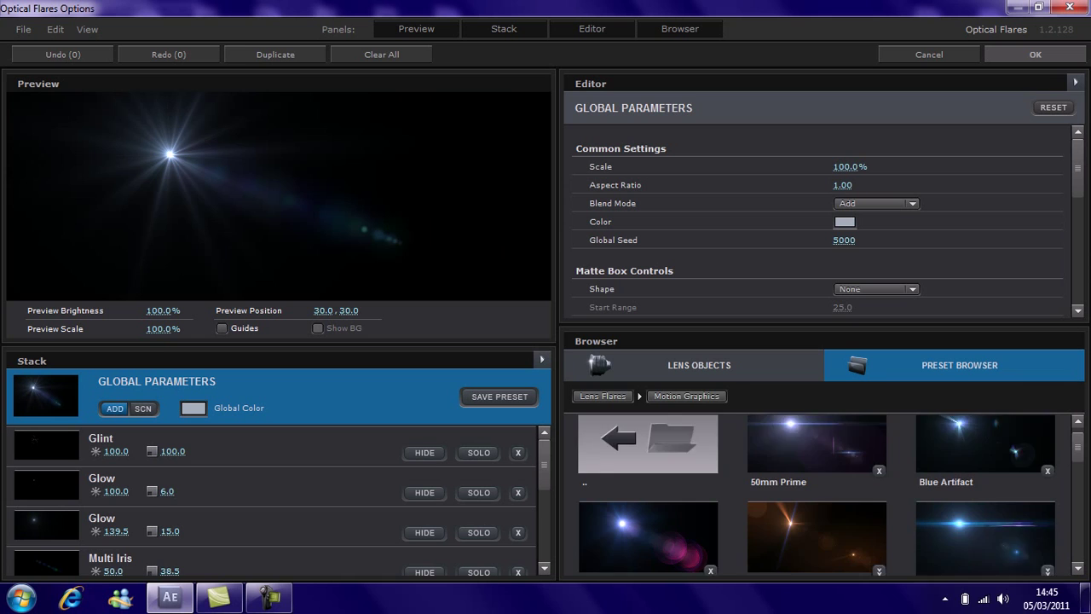
pyautogui.scroll(-2, 831, 495)
pyautogui.scroll(3, 831, 494)
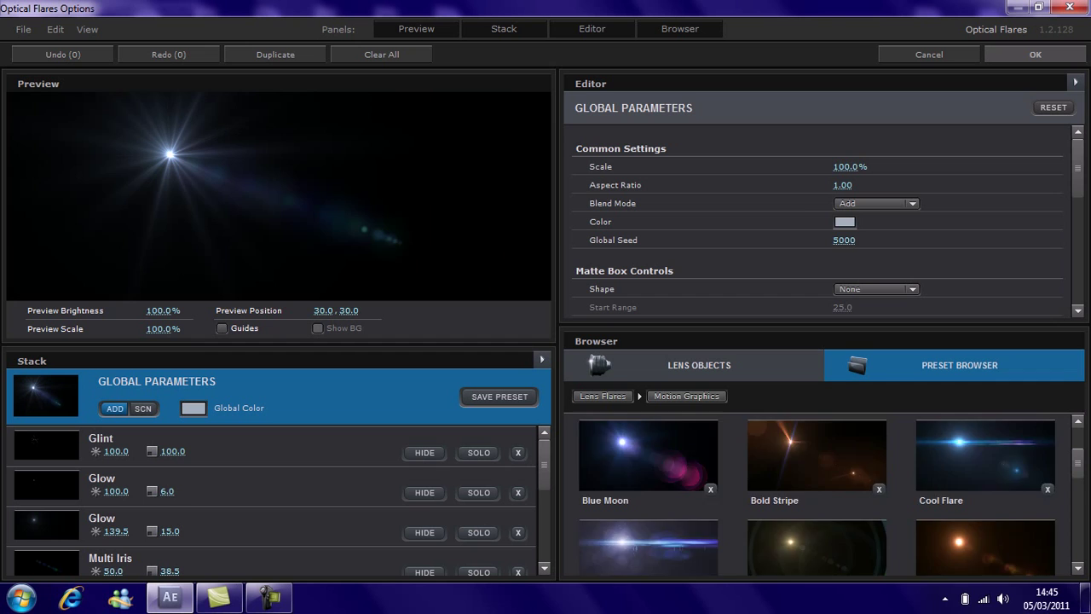
pyautogui.scroll(-6, 831, 494)
pyautogui.scroll(-2, 831, 495)
pyautogui.scroll(-1, 831, 494)
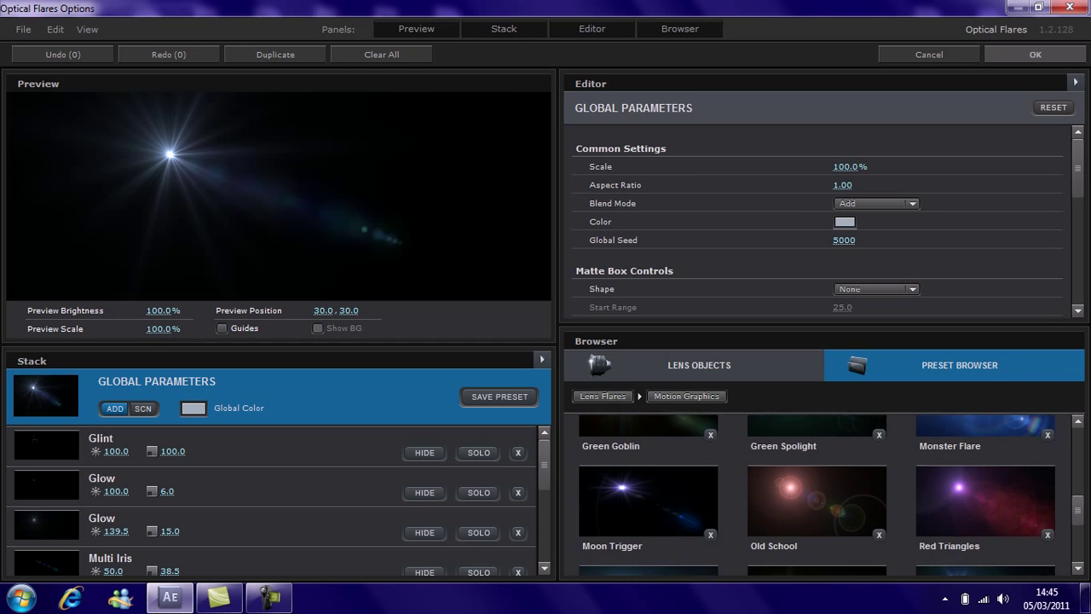
pyautogui.scroll(-1, 831, 495)
pyautogui.scroll(-1, 831, 494)
pyautogui.scroll(3, 984, 511)
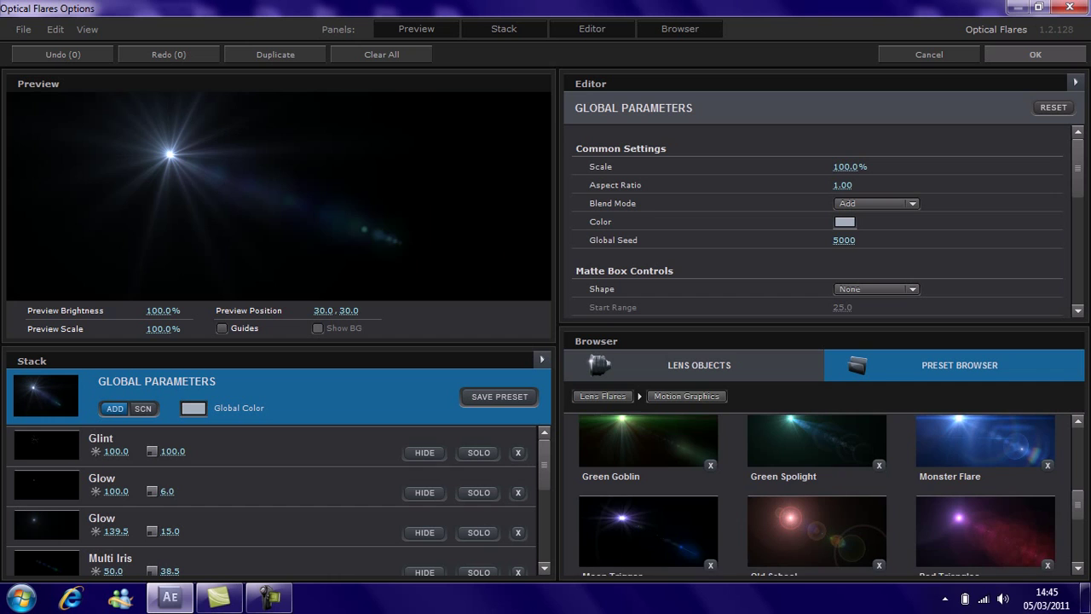
pyautogui.scroll(-1, 984, 511)
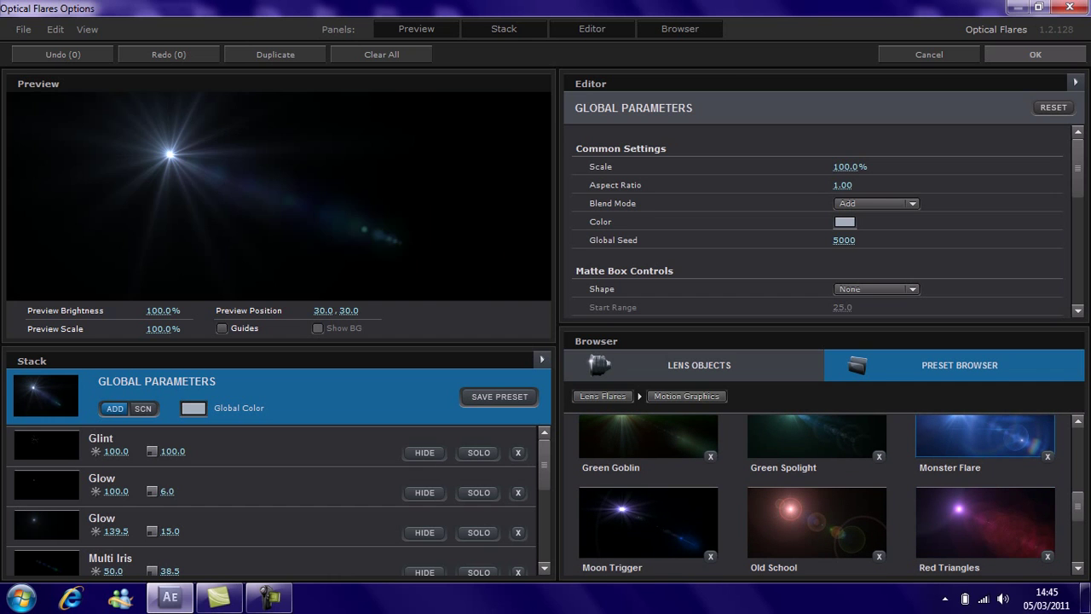
# Load the Monster Flare preset and delete its Caustic, Glow, Hoop and Iris elements.
pyautogui.click(985, 434)
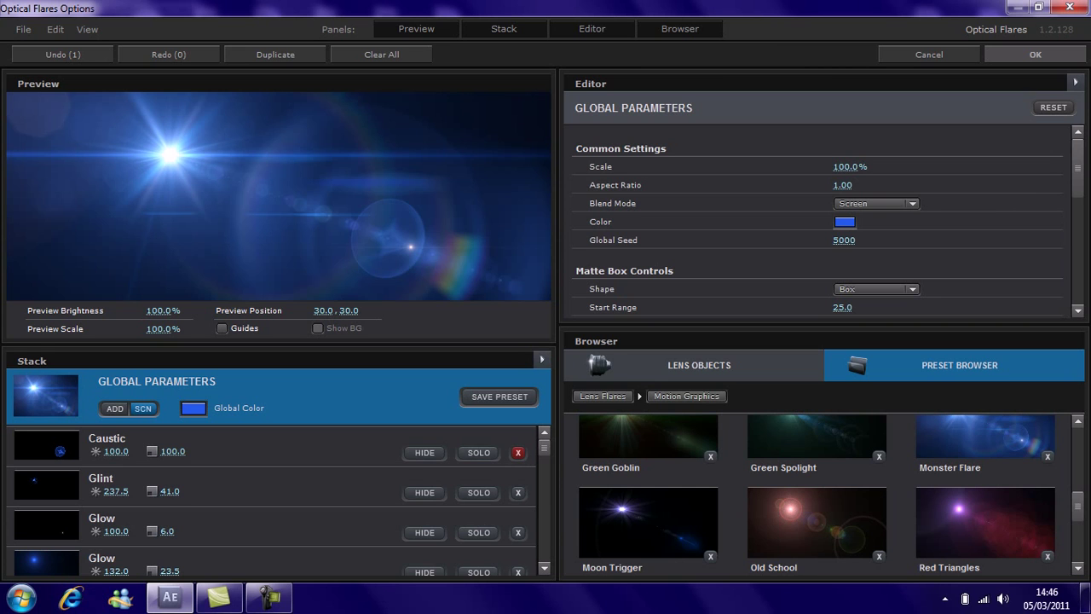
pyautogui.click(517, 452)
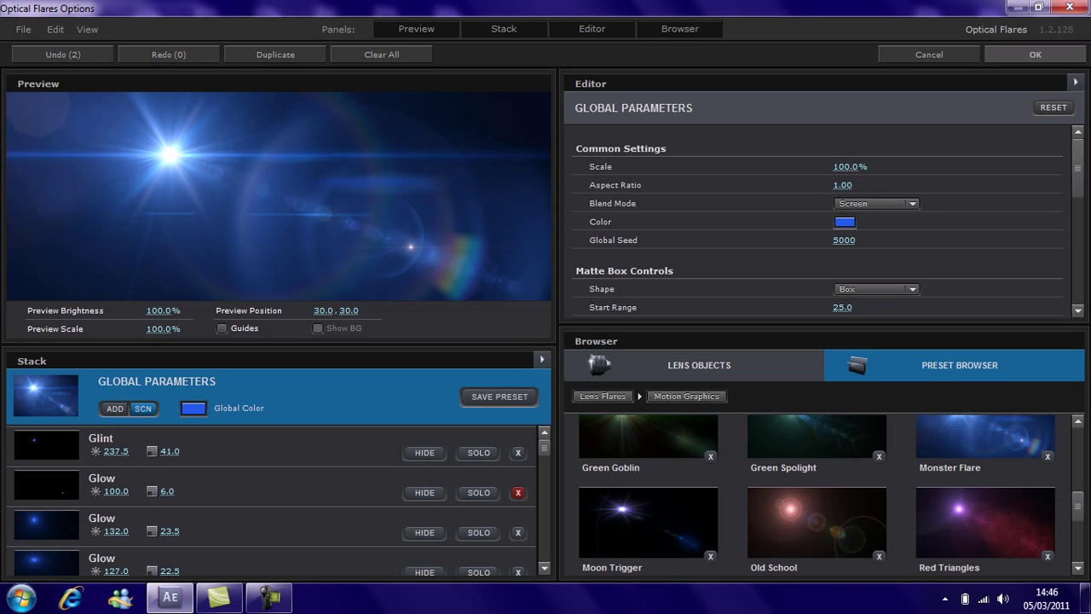
pyautogui.click(517, 492)
pyautogui.scroll(-2, 271, 499)
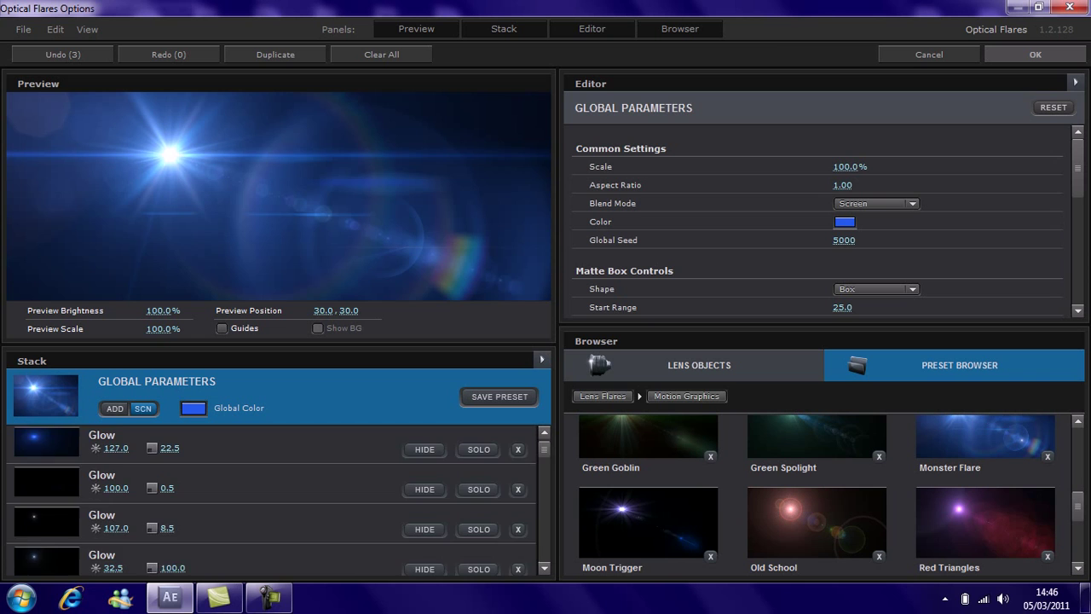
pyautogui.scroll(-2, 271, 499)
pyautogui.scroll(-1, 271, 499)
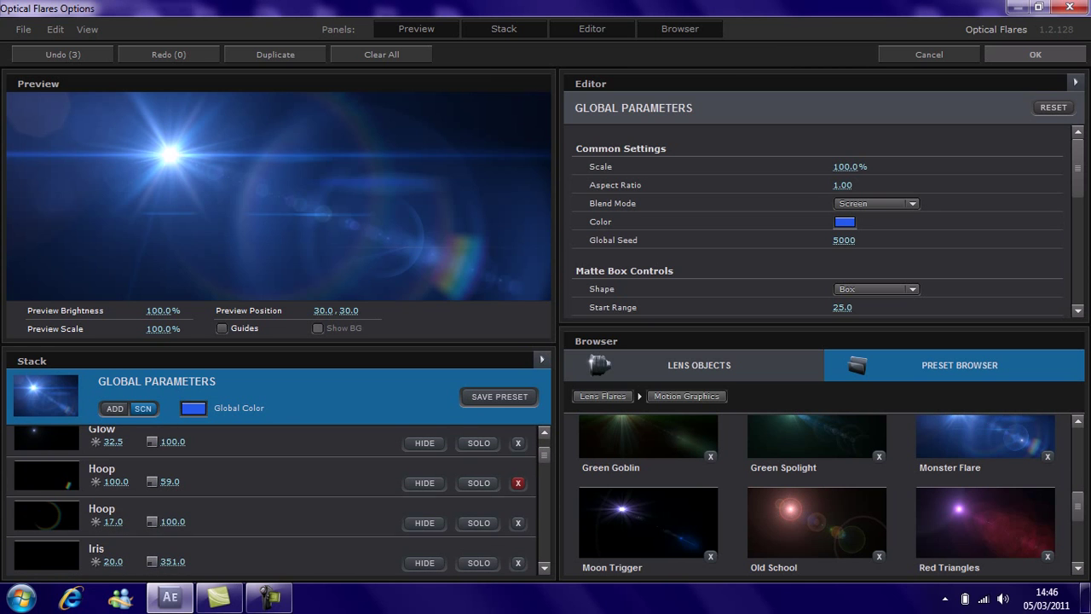
pyautogui.click(518, 483)
pyautogui.click(518, 482)
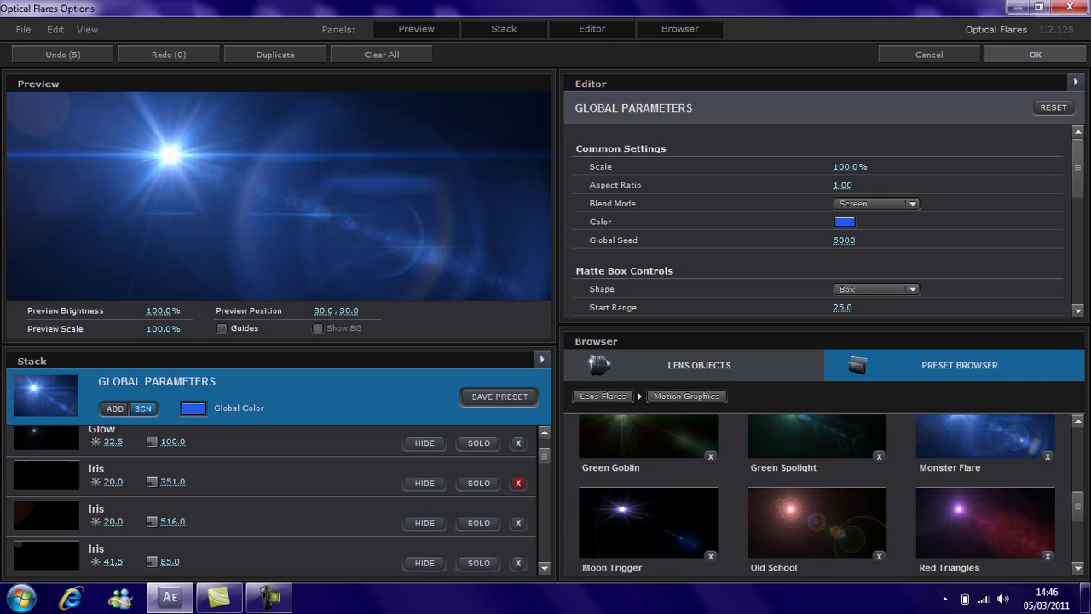
pyautogui.click(517, 482)
pyautogui.click(517, 482)
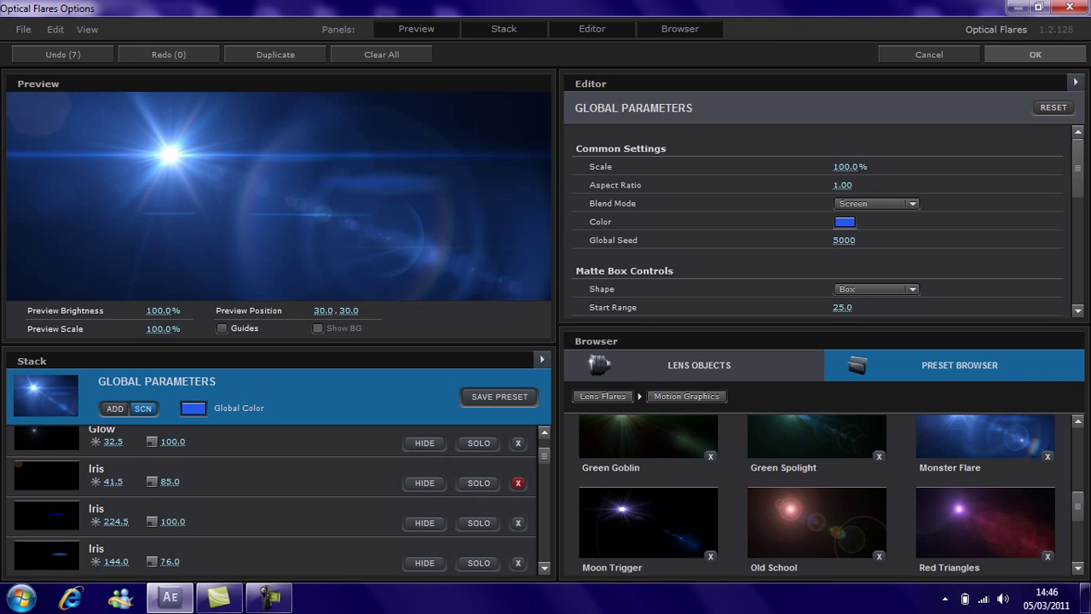
pyautogui.click(517, 483)
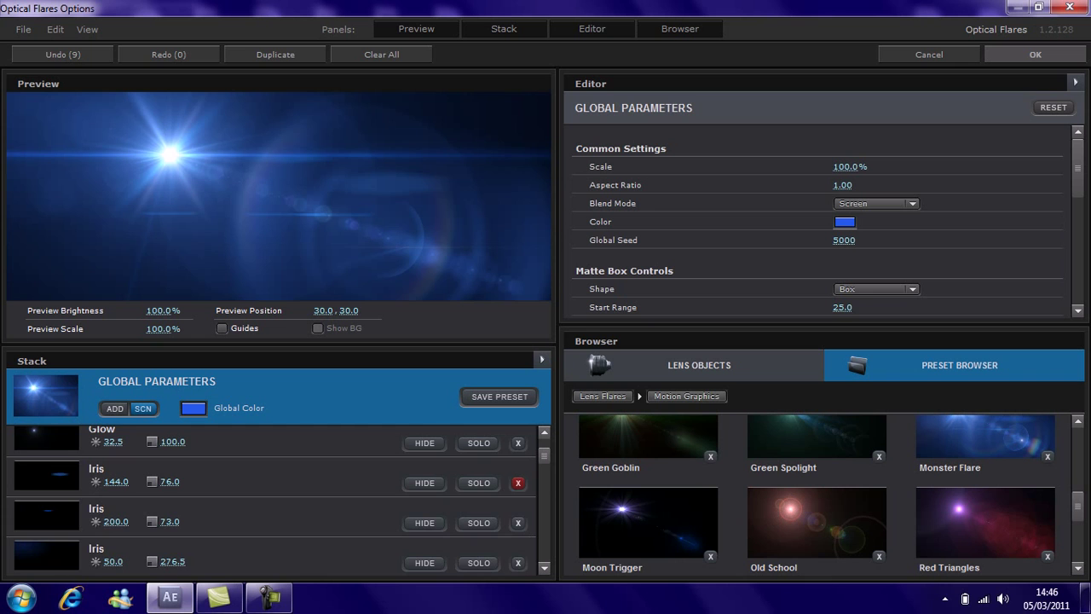
# Accept the flare setup and move the flare toward the upper-left of the title.
pyautogui.scroll(-5, 272, 498)
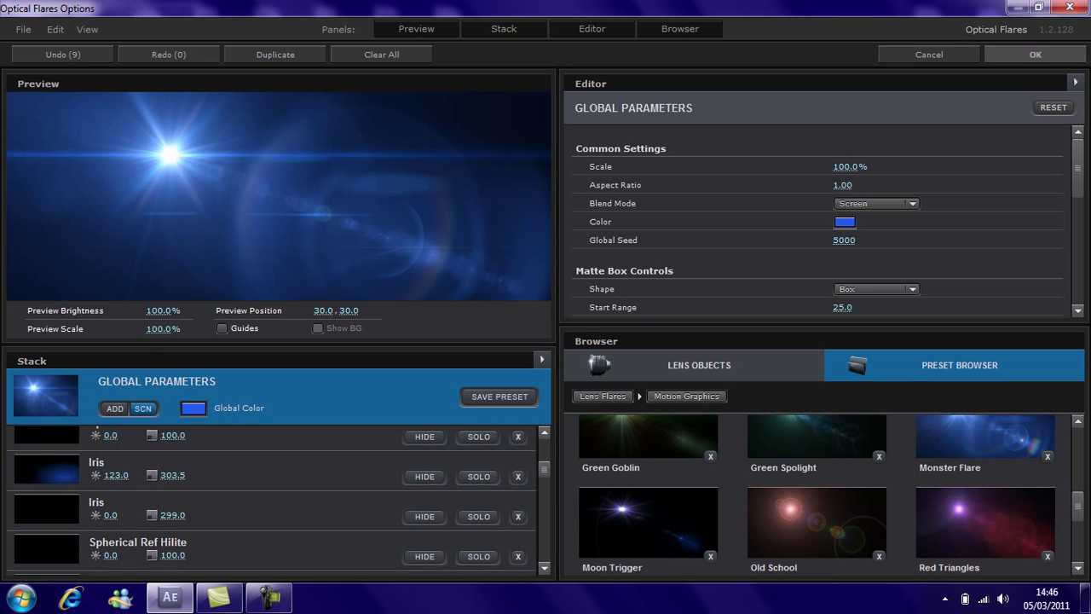
pyautogui.scroll(-2, 273, 498)
pyautogui.scroll(-3, 273, 498)
pyautogui.scroll(-3, 272, 499)
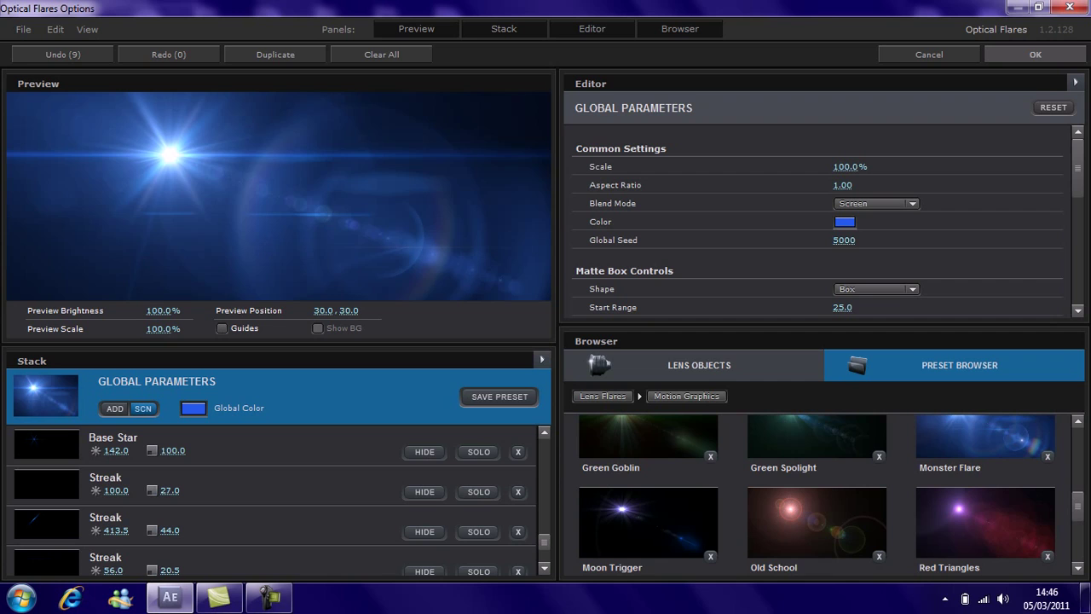
pyautogui.click(1035, 53)
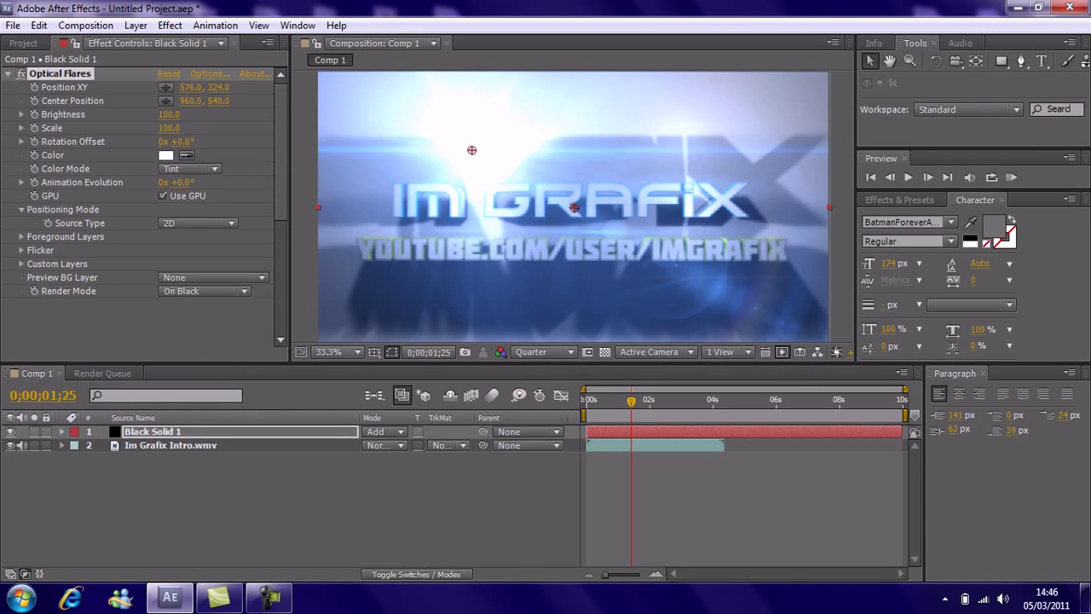
pyautogui.moveTo(471, 150); pyautogui.dragTo(360, 116)
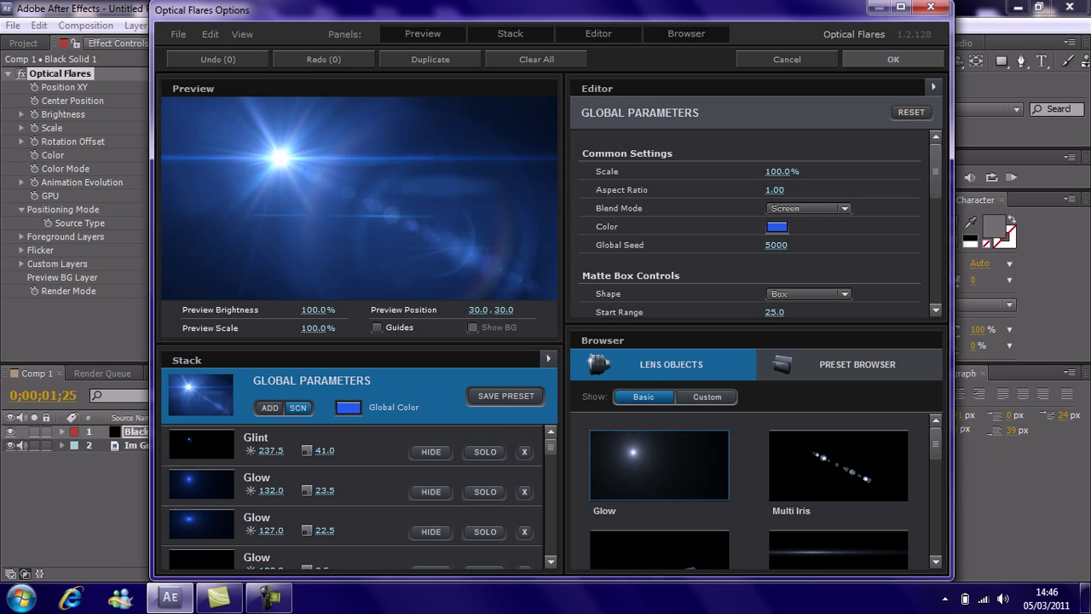
# Rebuild the flare from scratch with Streak (scale 54.5), Glow (scale 17) and a smaller Sparkle.
pyautogui.click(838, 550)
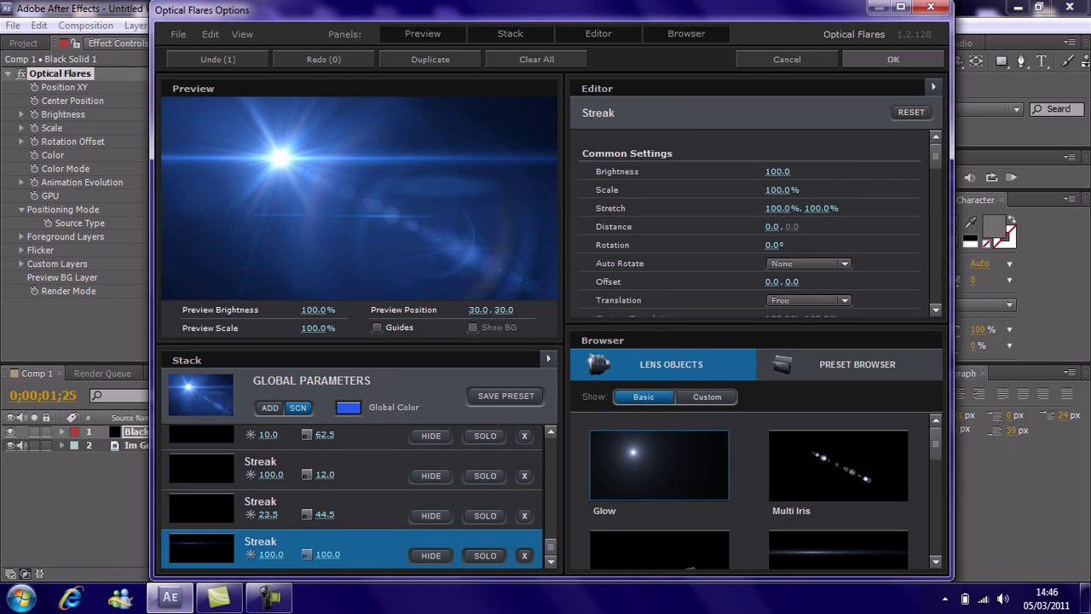
pyautogui.click(536, 58)
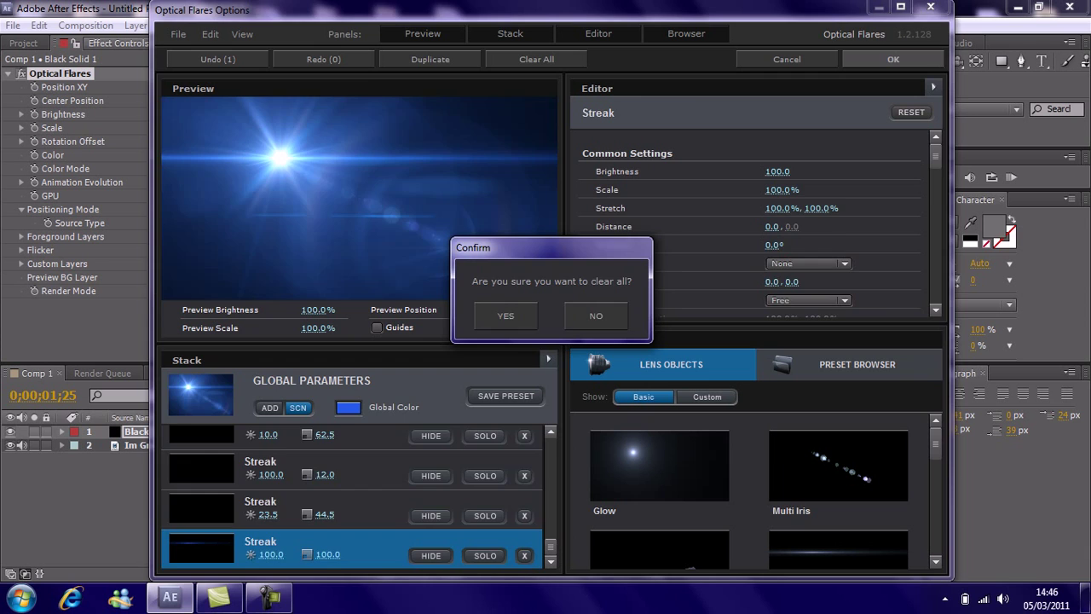
pyautogui.click(506, 316)
pyautogui.click(837, 549)
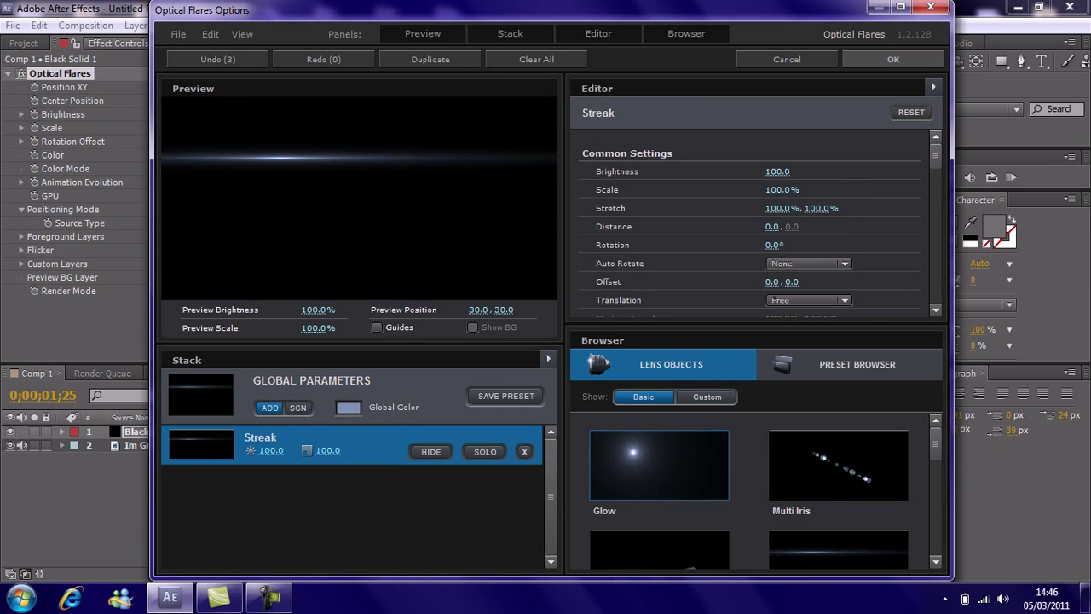
pyautogui.click(659, 465)
pyautogui.scroll(-3, 766, 492)
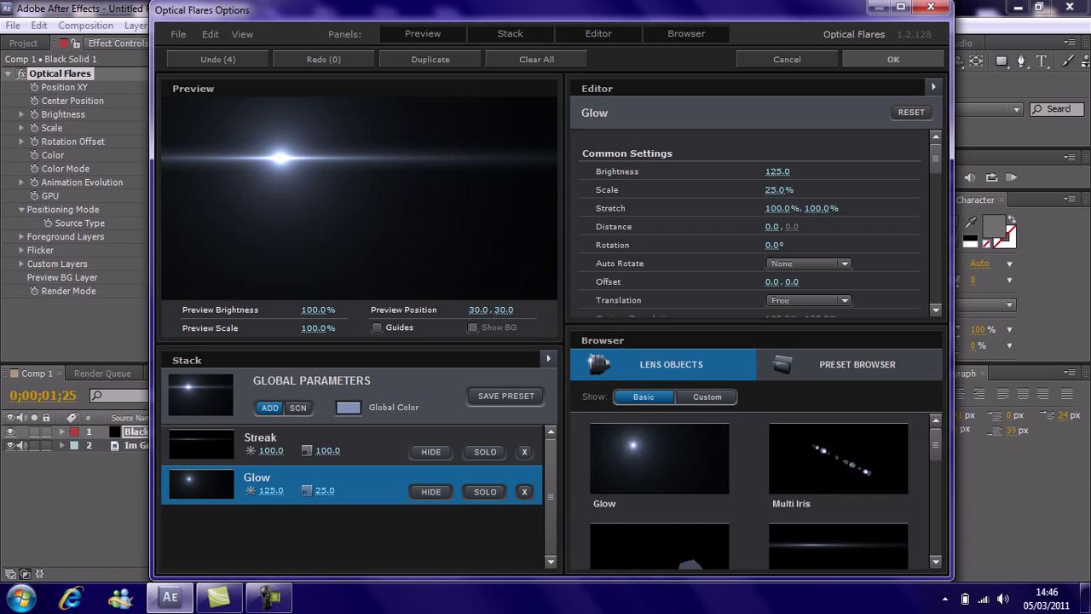
pyautogui.scroll(-2, 766, 492)
pyautogui.click(837, 487)
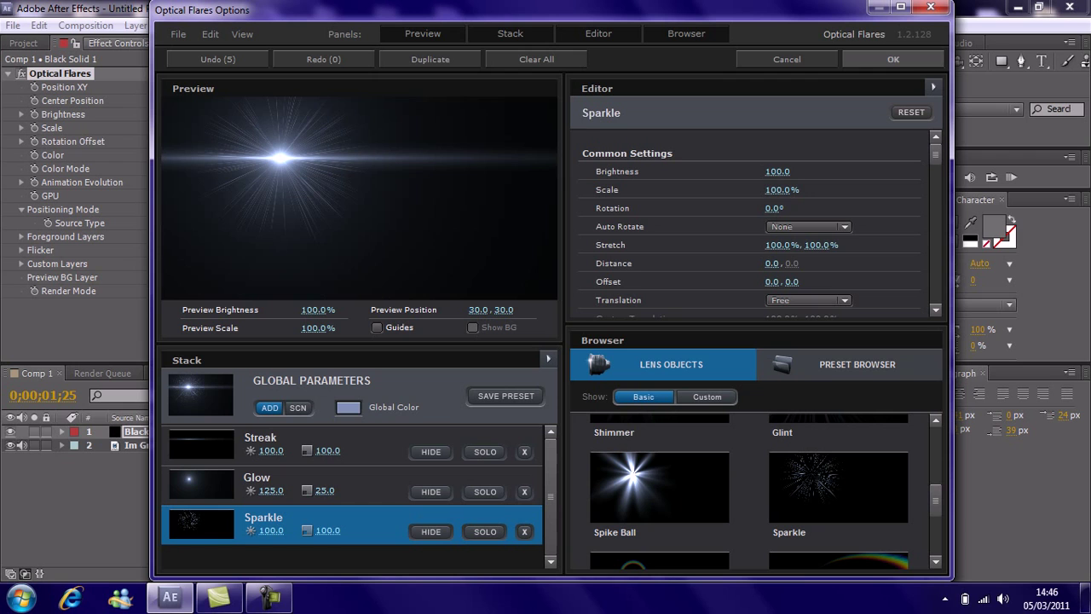
pyautogui.moveTo(327, 530); pyautogui.dragTo(281, 530)
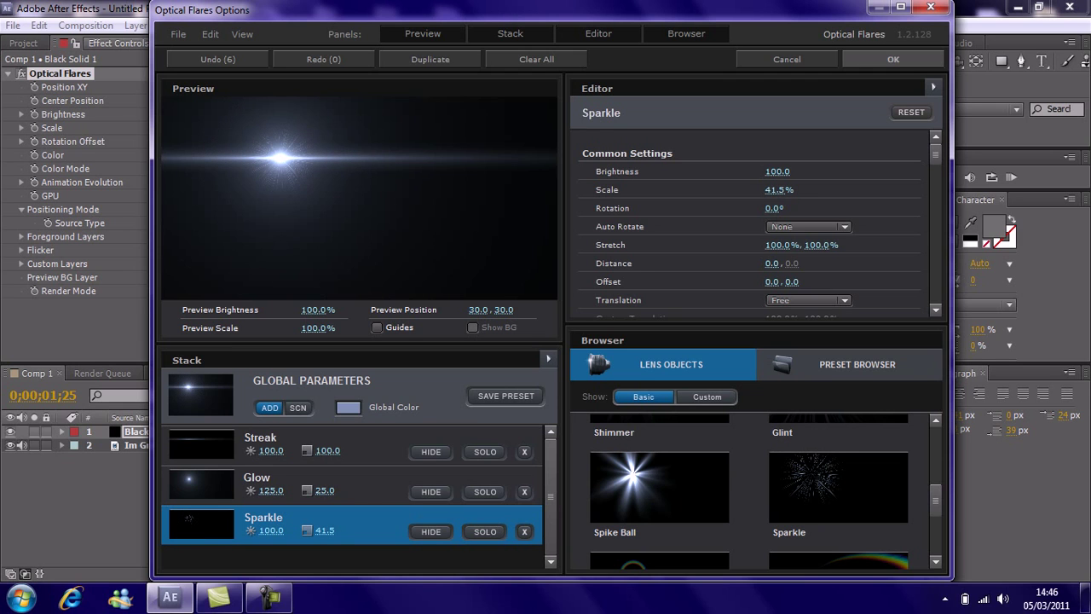
pyautogui.moveTo(322, 490); pyautogui.dragTo(309, 490)
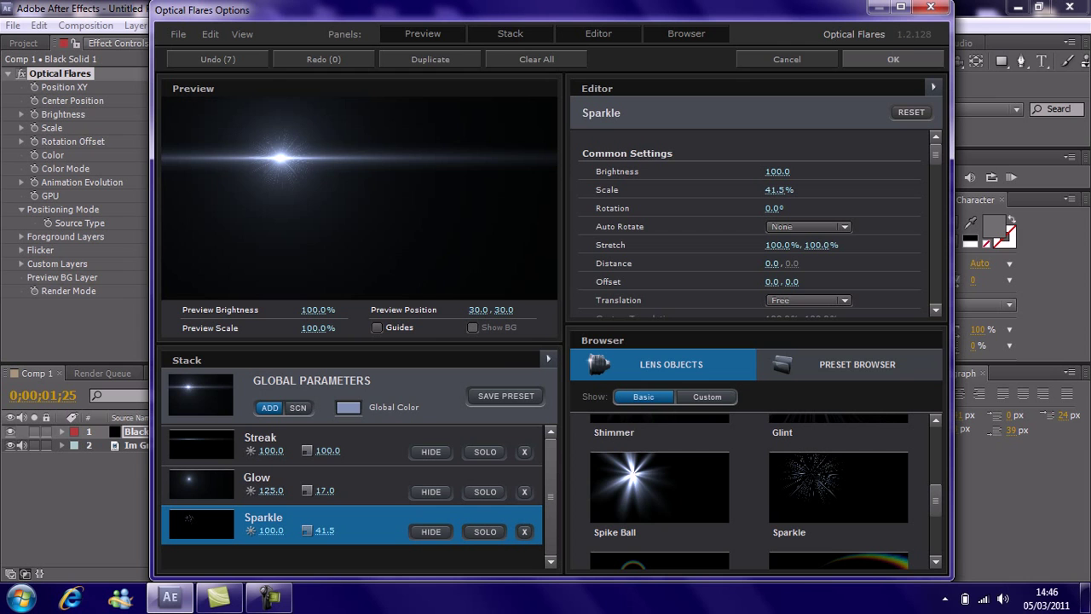
pyautogui.moveTo(328, 450); pyautogui.dragTo(307, 450)
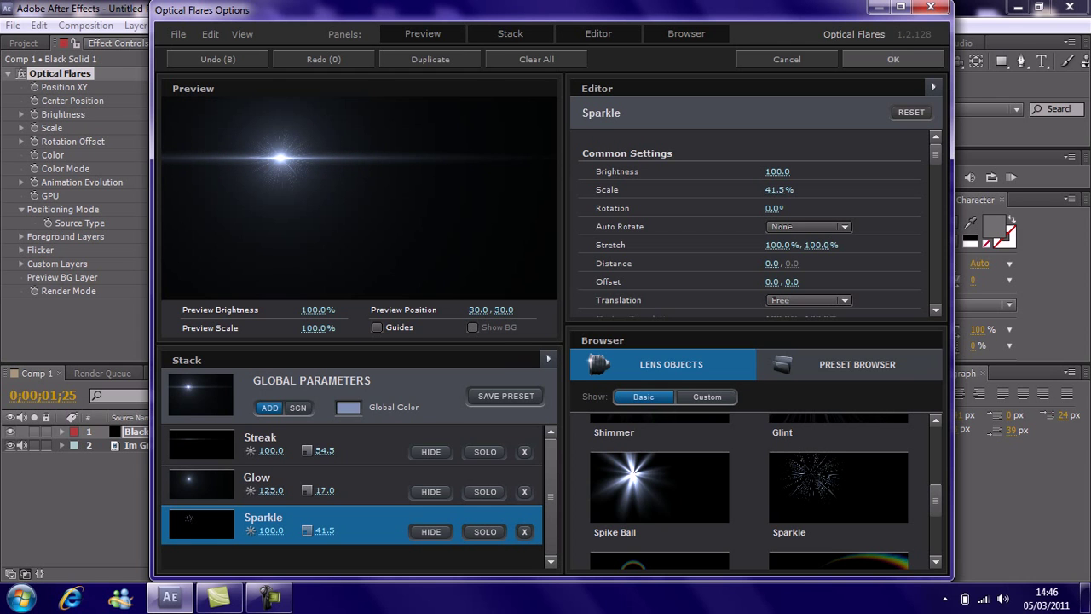
# Colour the flare soft purple (AC32C7) and apply it back to Comp 1.
pyautogui.click(348, 407)
pyautogui.click(404, 314)
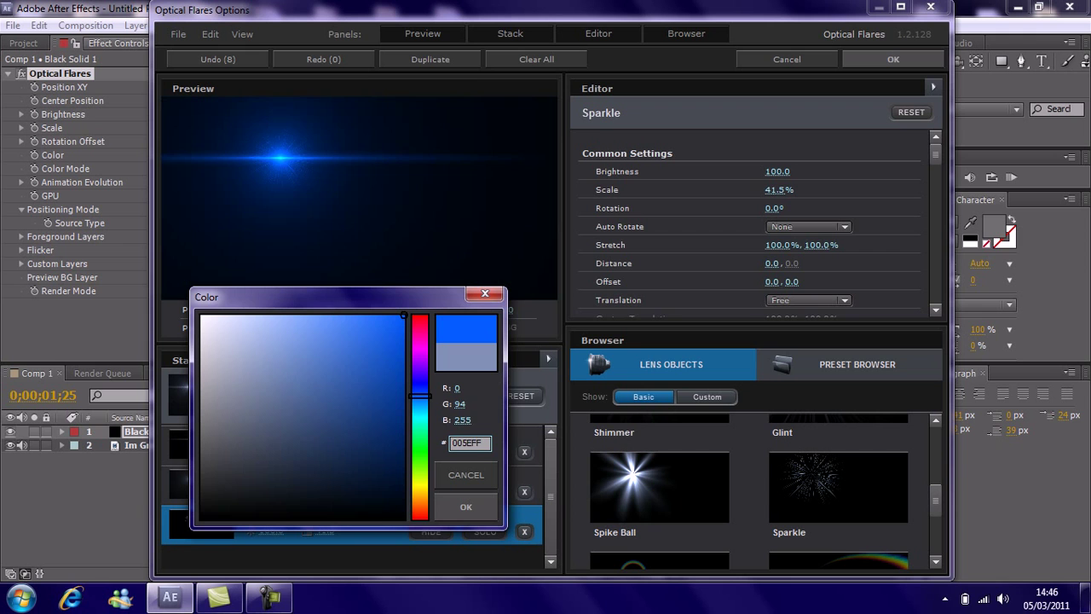
pyautogui.write('FF0000')
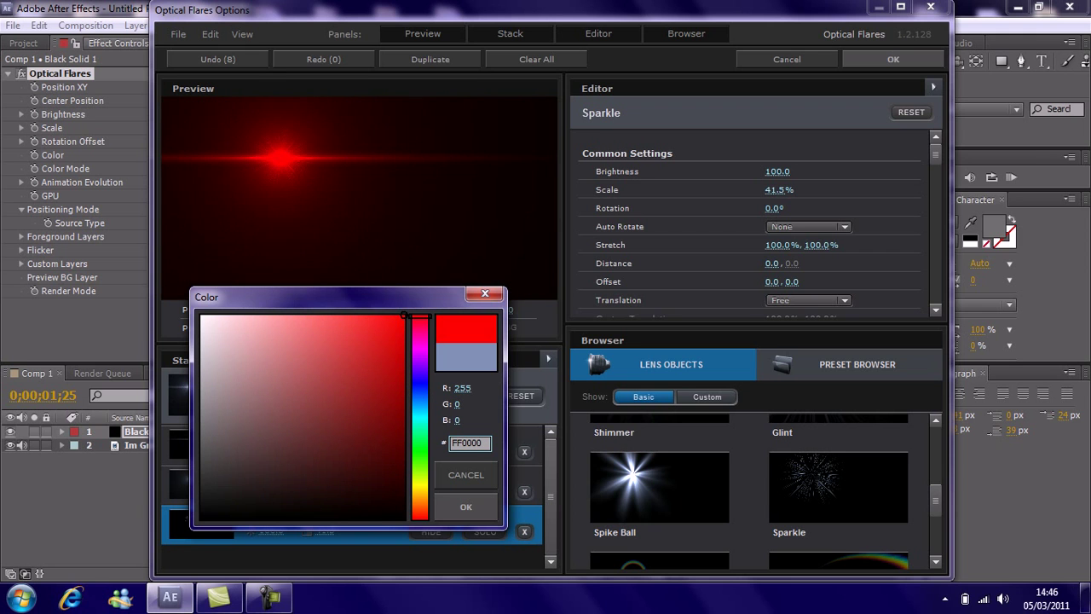
pyautogui.moveTo(420, 317); pyautogui.dragTo(420, 355)
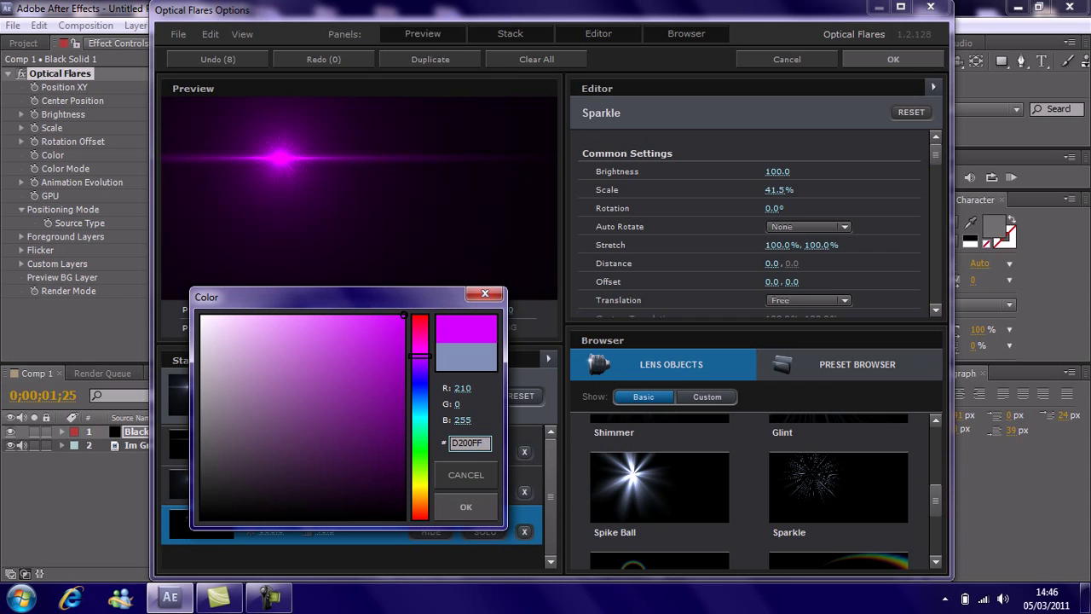
pyautogui.moveTo(401, 315)
pyautogui.mouseDown()
pyautogui.moveTo(363, 316)
pyautogui.moveTo(352, 358)
pyautogui.mouseUp()
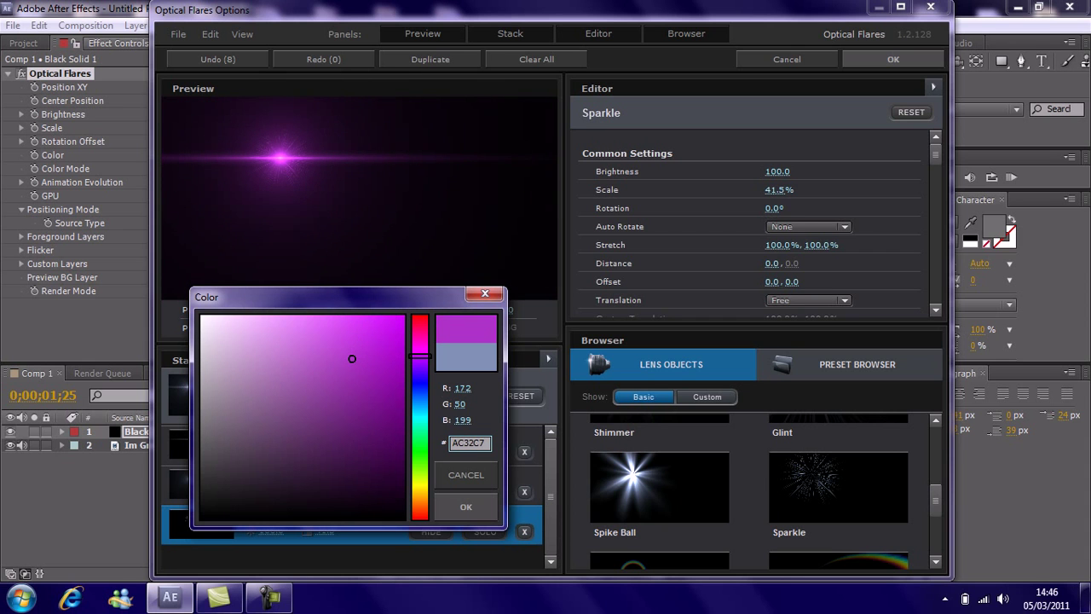
pyautogui.click(466, 506)
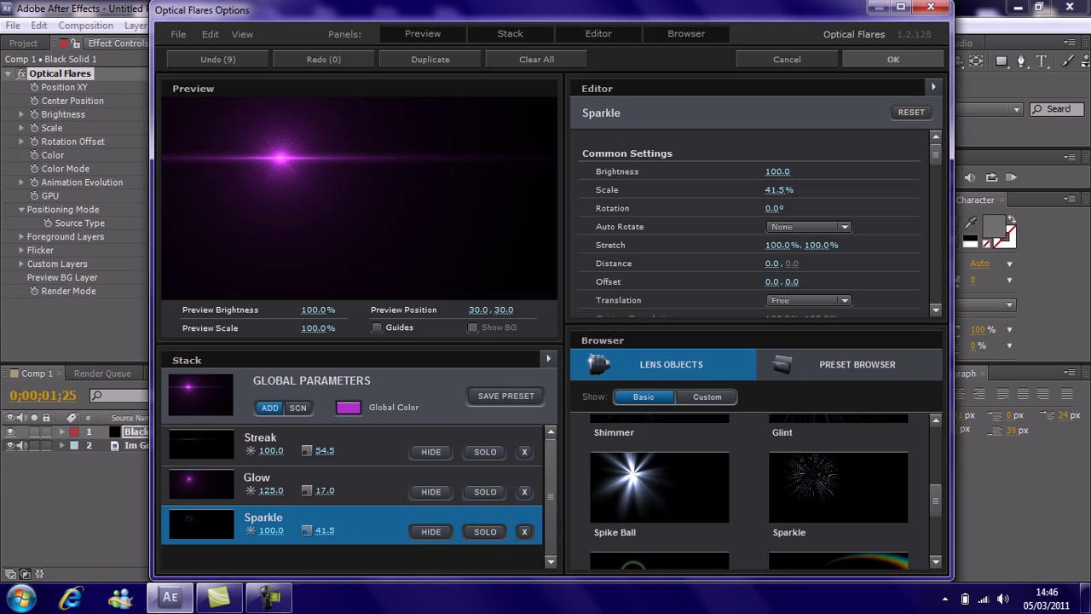
pyautogui.press('Return')
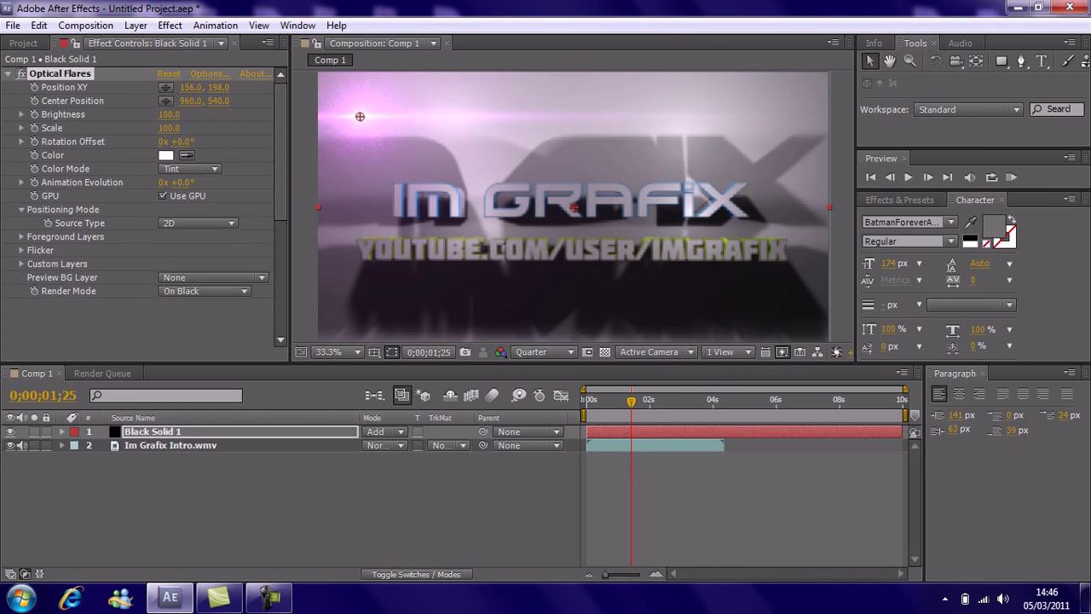
# Move the purple flare to the lower-left beside the subtitle and reveal the Optical Flares properties.
pyautogui.moveTo(359, 116)
pyautogui.mouseDown()
pyautogui.moveTo(353, 316)
pyautogui.moveTo(353, 183)
pyautogui.moveTo(343, 264)
pyautogui.mouseUp()
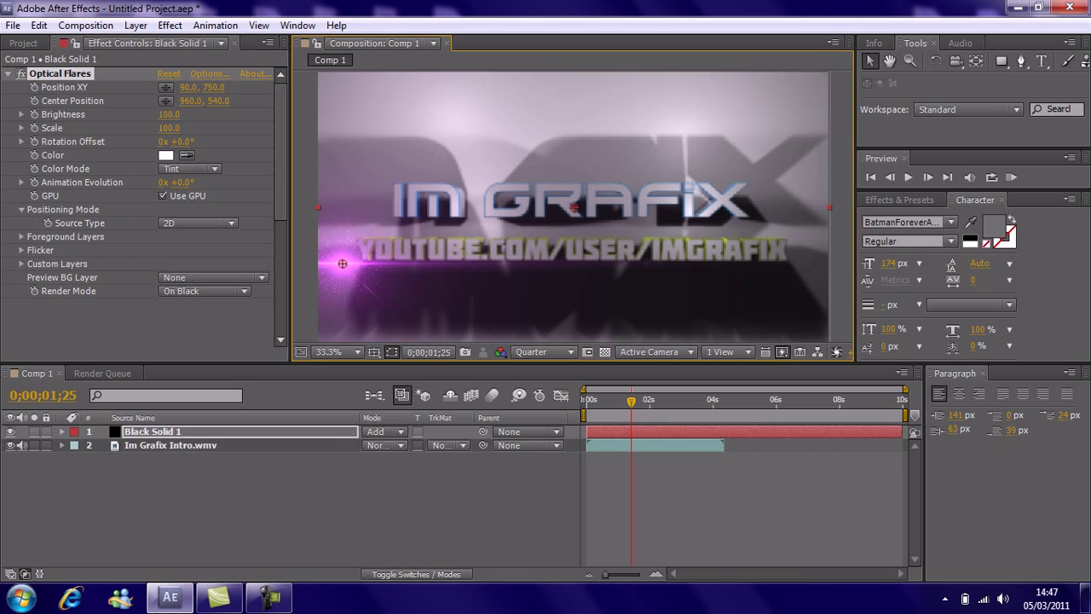
pyautogui.hotkey('ctrl', '`')
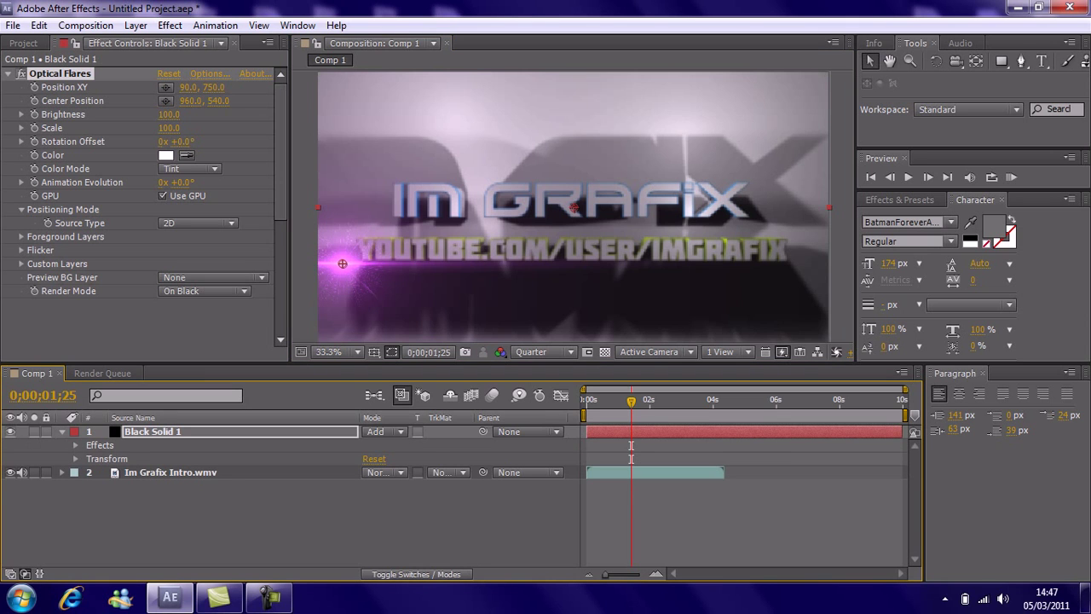
pyautogui.click(76, 445)
pyautogui.click(34, 87)
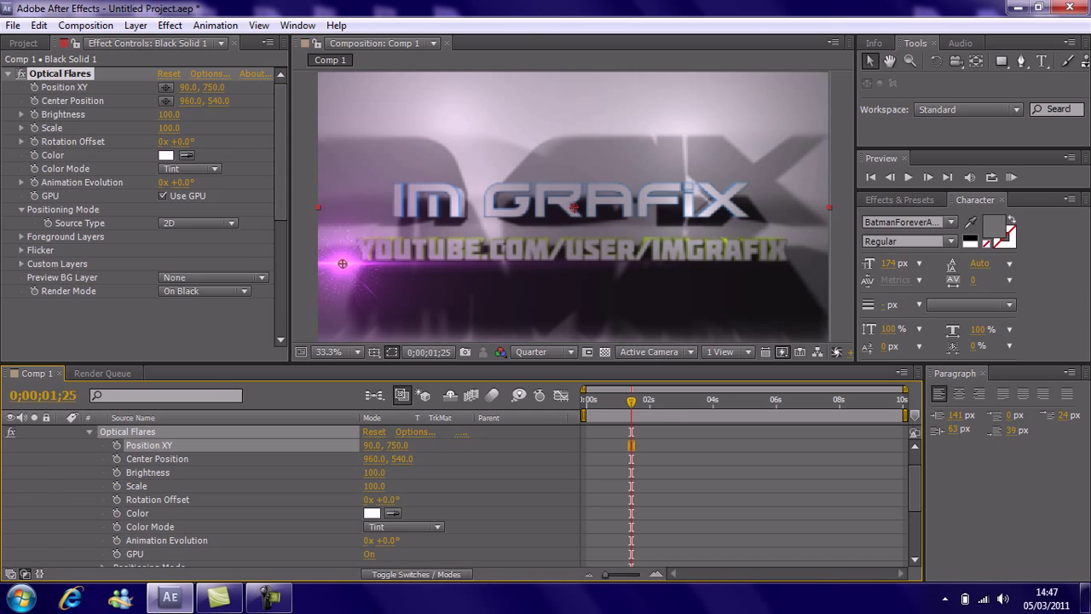
# Keyframe Position XY and Brightness 0, then Brightness 100 a few frames later.
pyautogui.write('0')
pyautogui.press('Return')
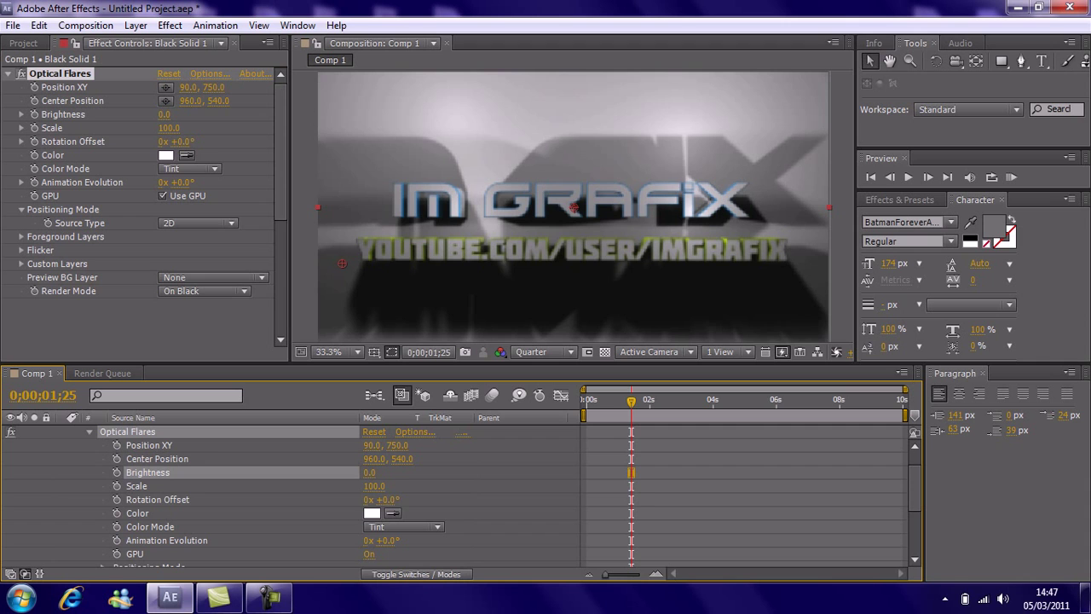
pyautogui.click(117, 472)
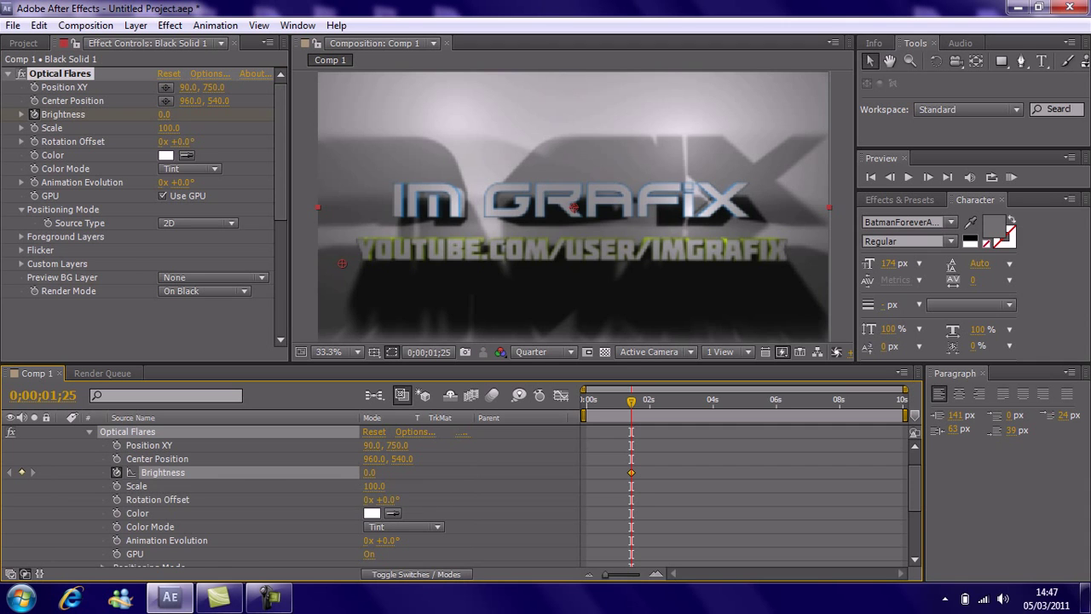
pyautogui.click(117, 445)
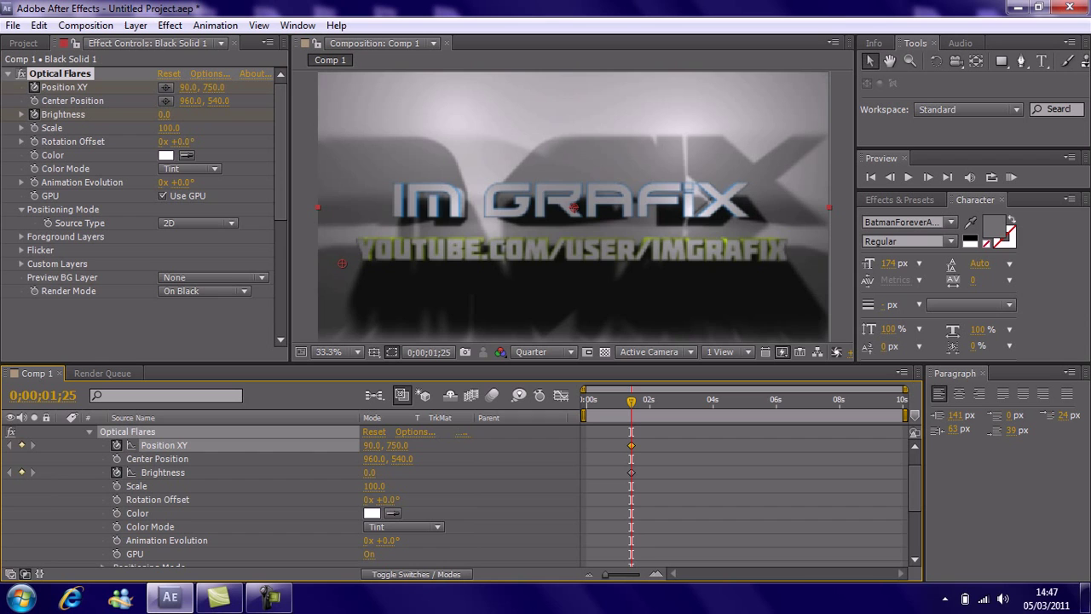
pyautogui.press('pagedown')
pyautogui.press('pagedown')
pyautogui.press('pagedown')
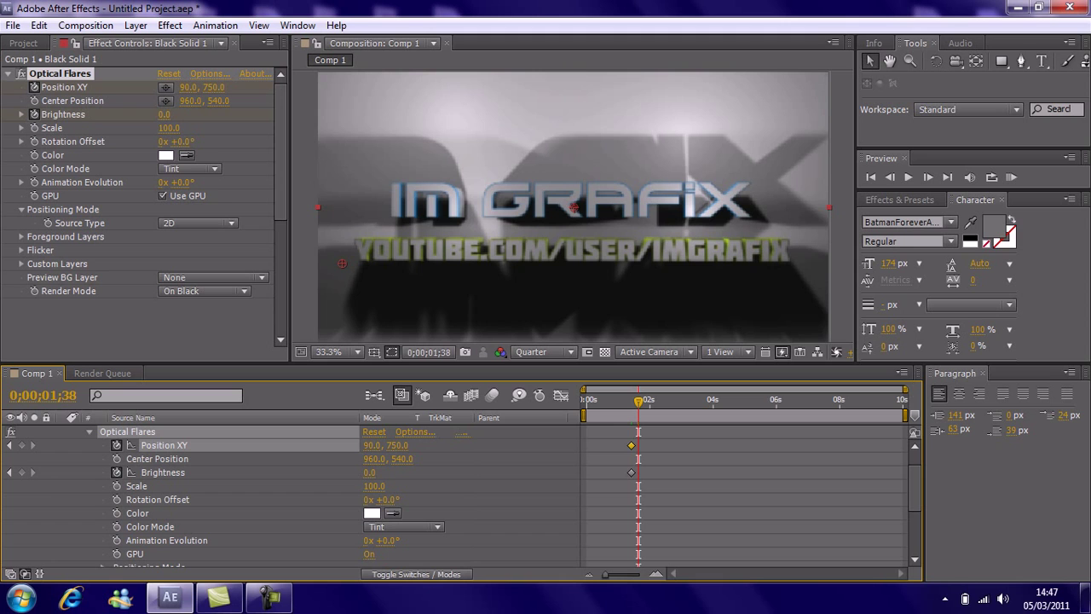
pyautogui.click(369, 472)
pyautogui.write('100')
pyautogui.press('Return')
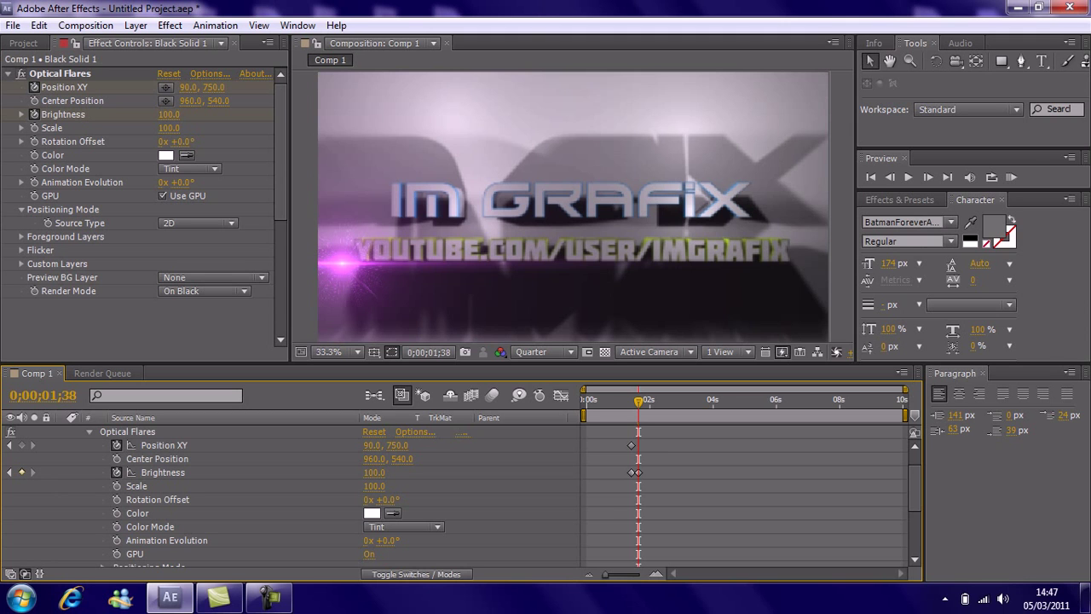
pyautogui.moveTo(638, 401); pyautogui.dragTo(647, 400)
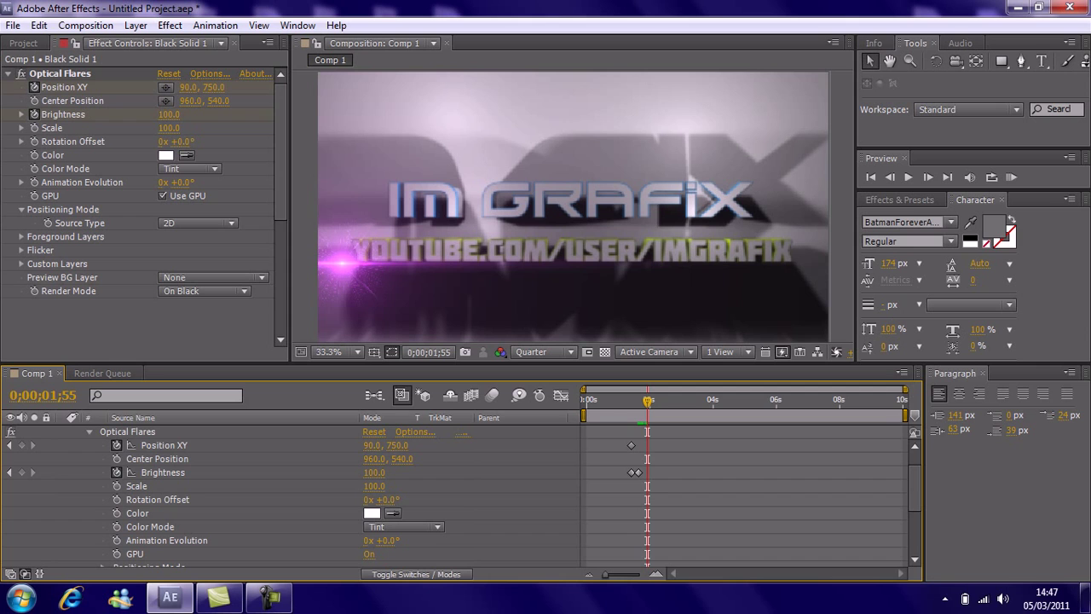
# At 0;00;01;55, move the flare right beneath the subtitle and set Brightness to 40.
pyautogui.click(132, 418)
pyautogui.click(59, 73)
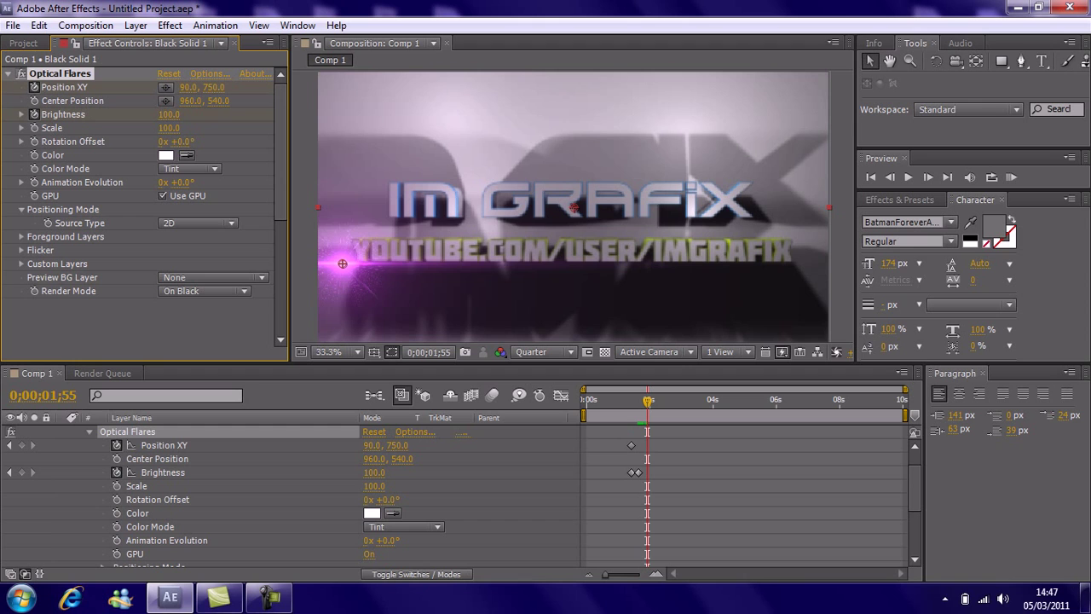
pyautogui.moveTo(342, 263); pyautogui.dragTo(446, 266)
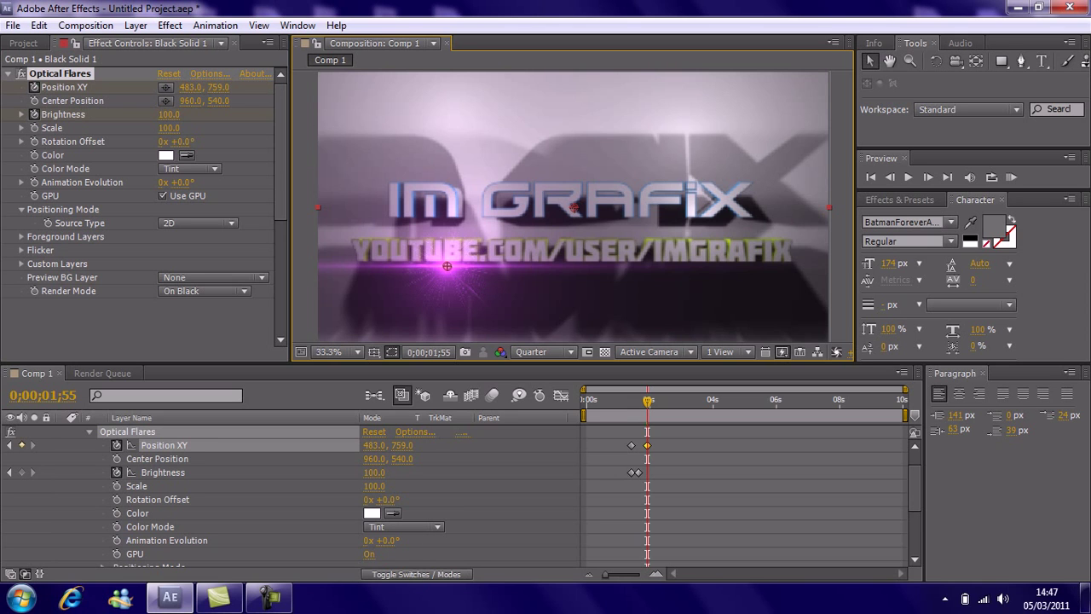
pyautogui.click(374, 472)
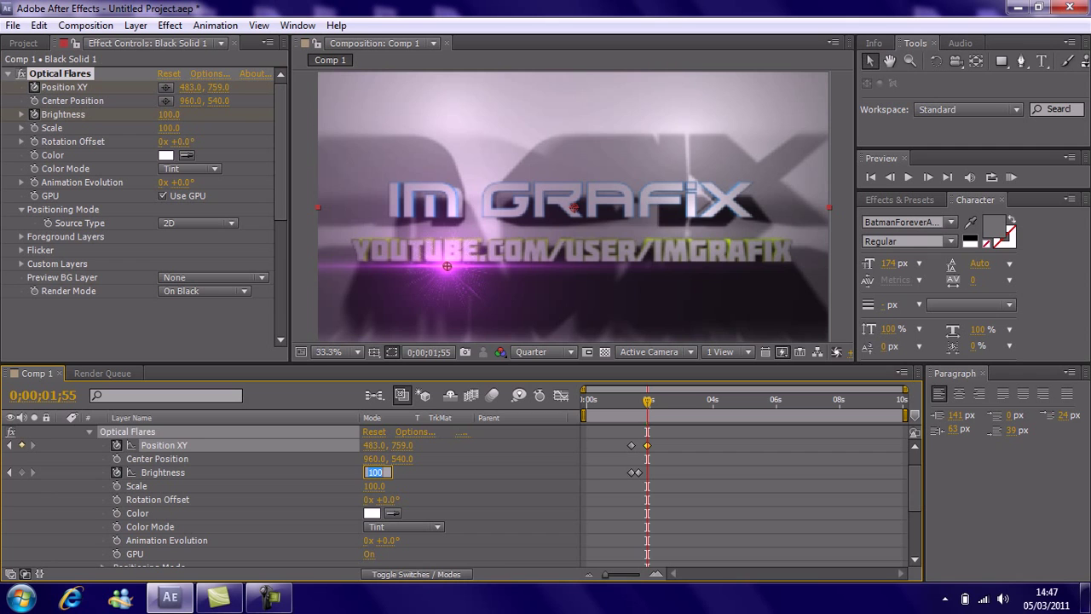
pyautogui.write('40')
pyautogui.press('Return')
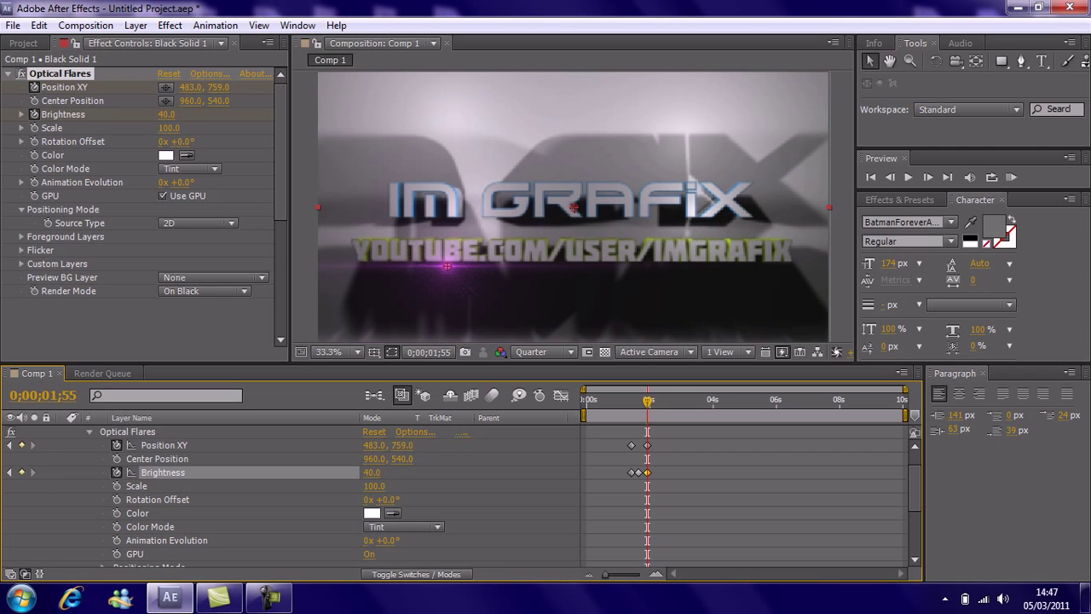
# Later, move the flare further right, raise Brightness to 140, and preview the sweep.
pyautogui.press('space')
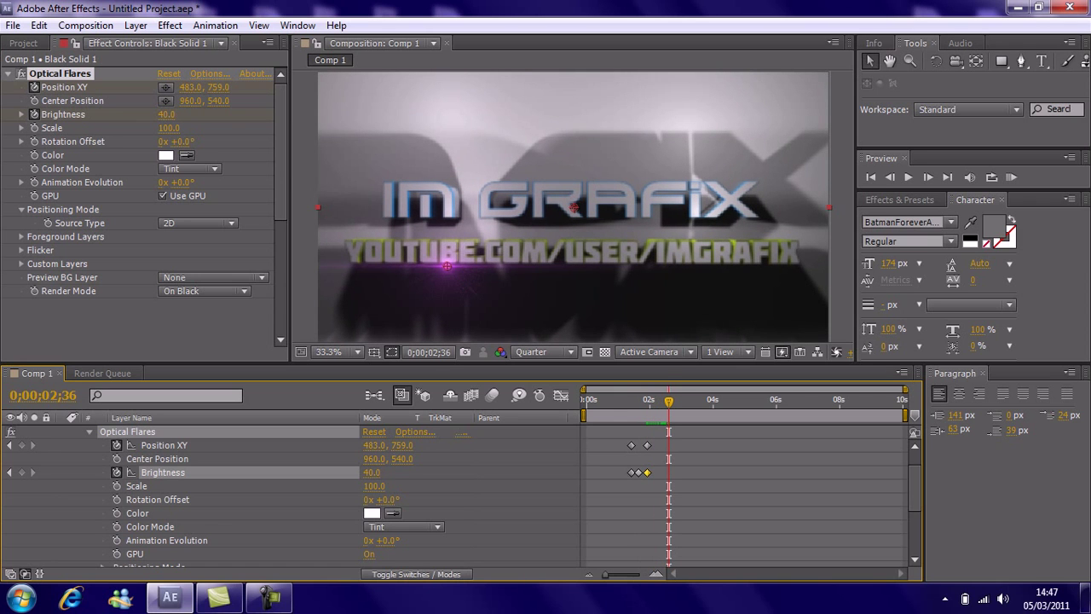
pyautogui.moveTo(447, 267); pyautogui.dragTo(519, 269)
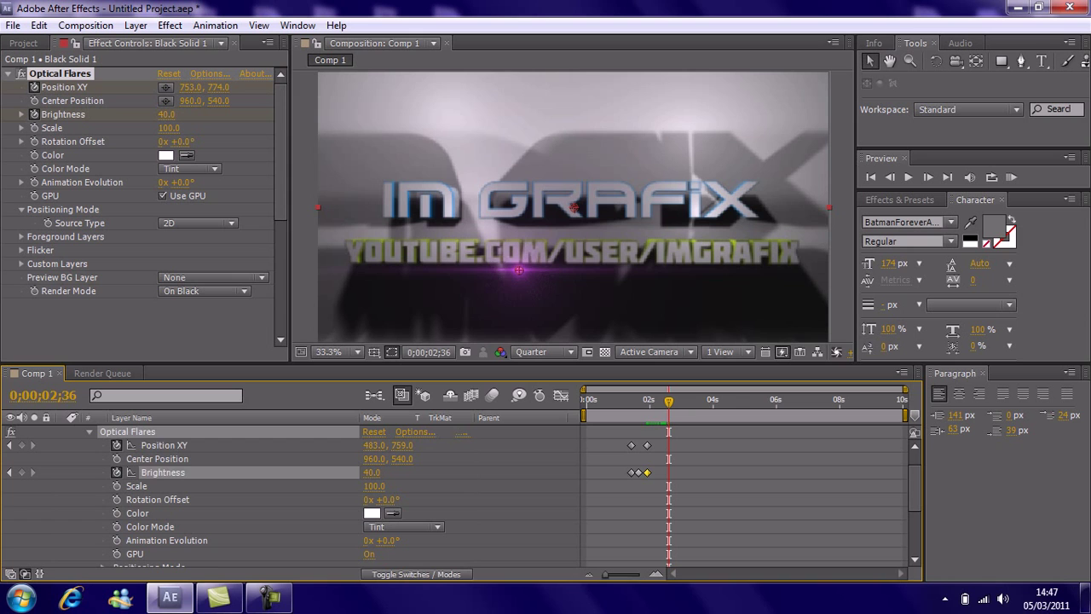
pyautogui.moveTo(371, 473); pyautogui.dragTo(457, 472)
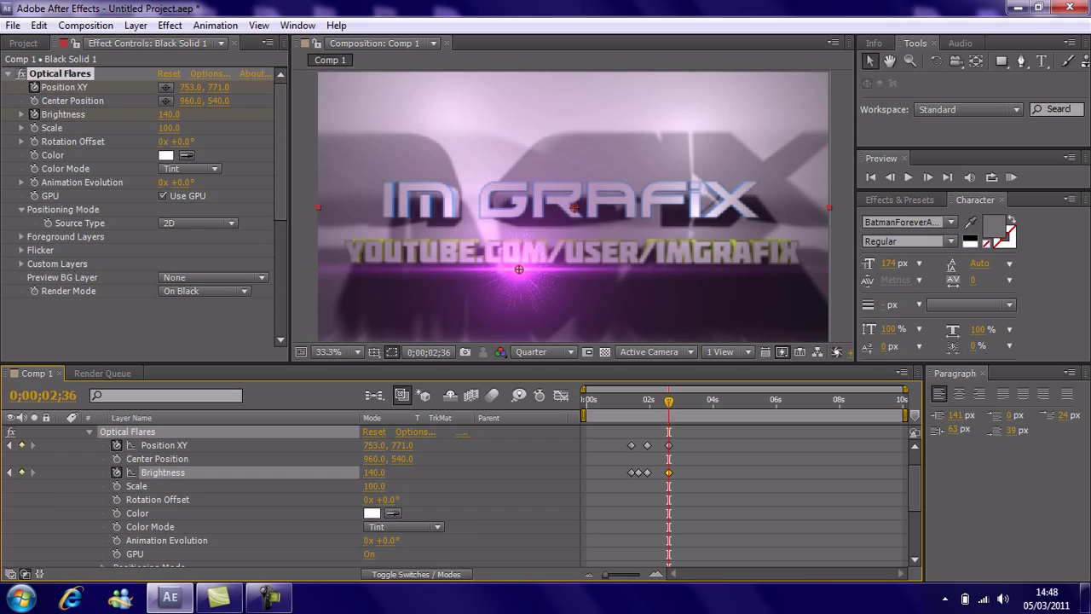
pyautogui.press('space')
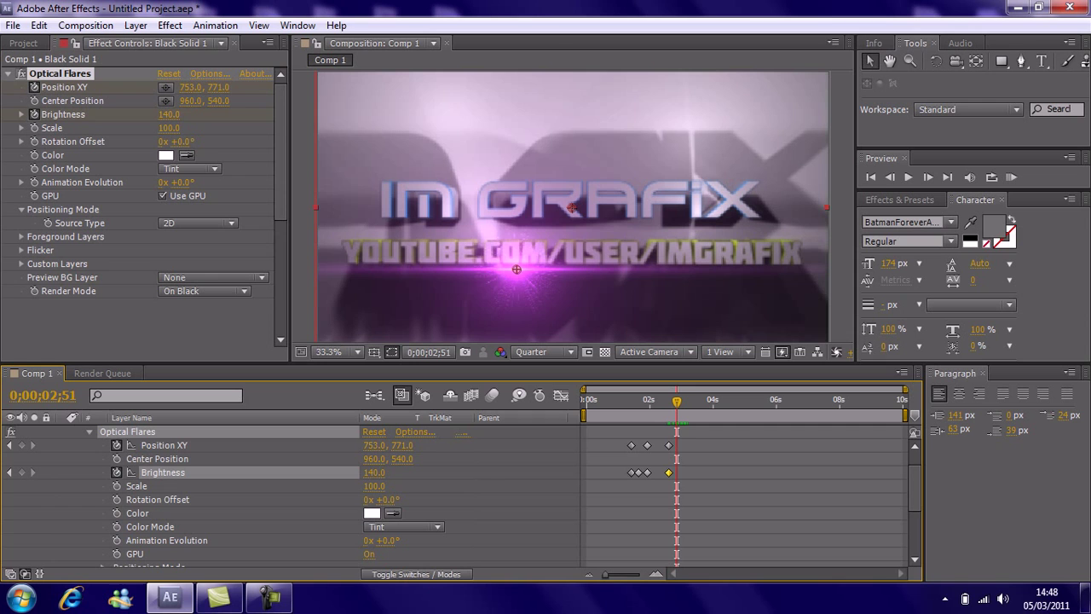
# Flicker the flare's brightness from 20 to 120 while moving it to the subtitle's right end.
pyautogui.moveTo(507, 270); pyautogui.dragTo(595, 269)
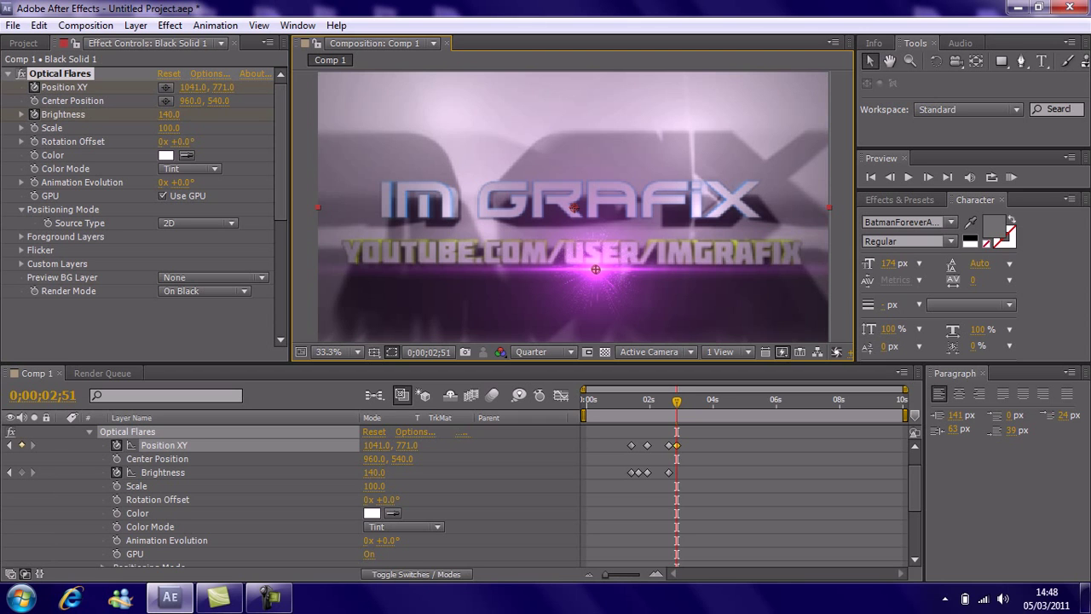
pyautogui.moveTo(373, 472); pyautogui.dragTo(271, 472)
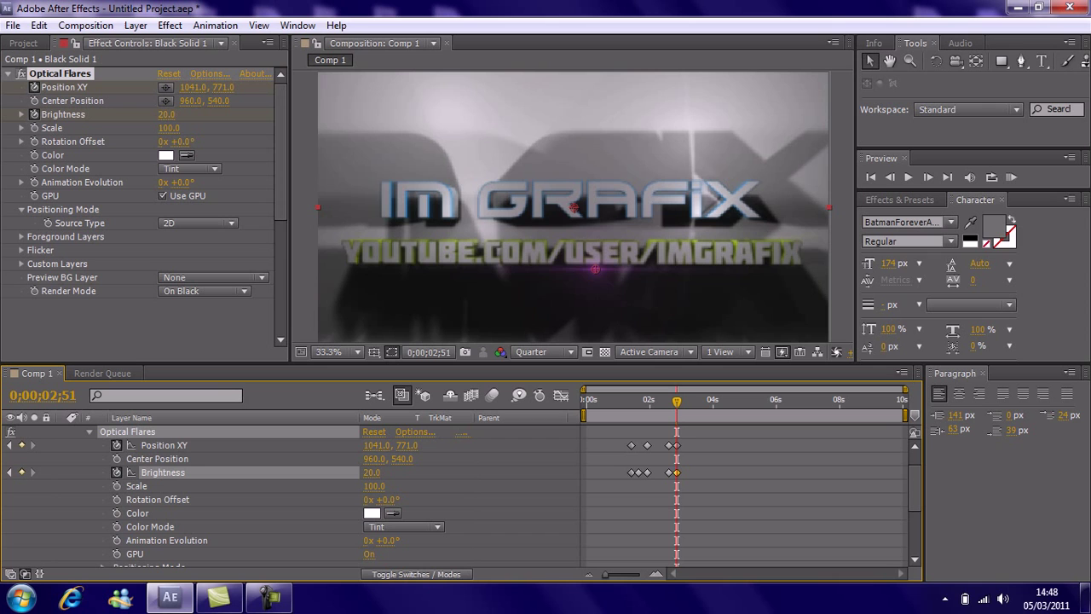
pyautogui.press('space')
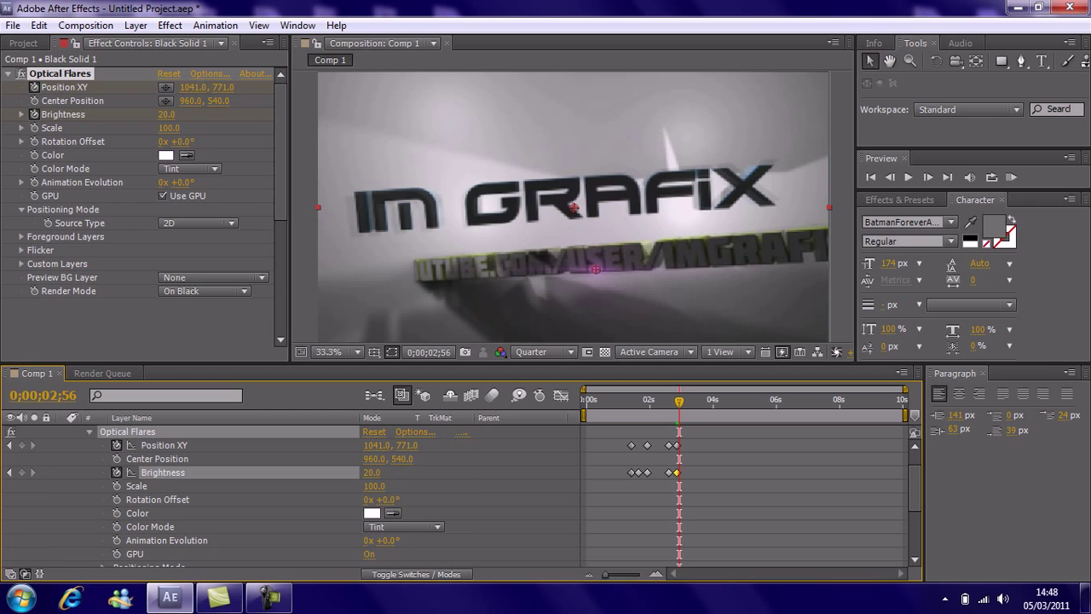
pyautogui.moveTo(372, 472); pyautogui.dragTo(457, 472)
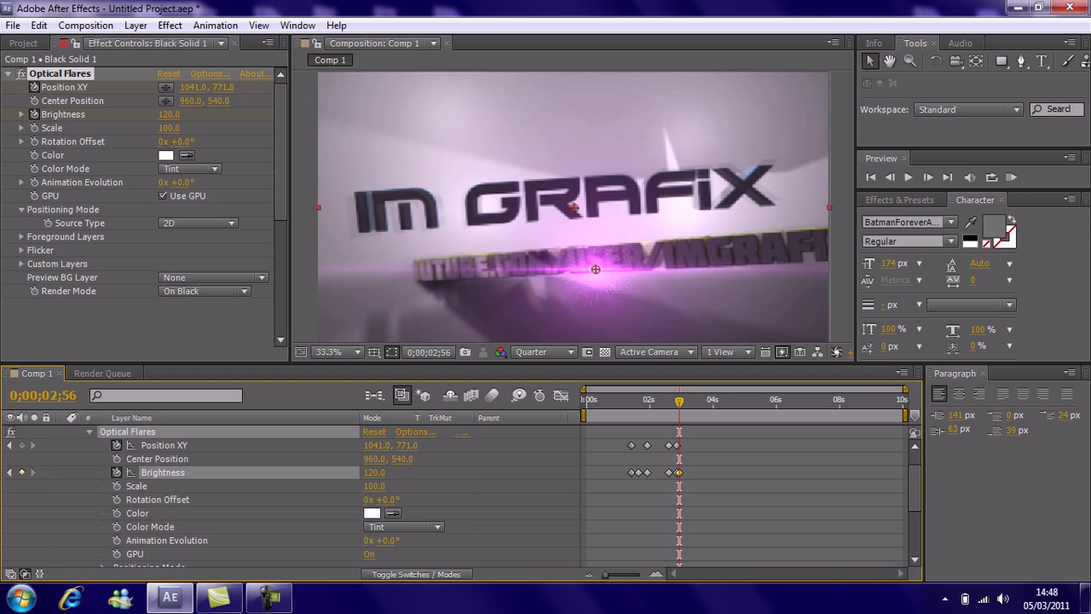
pyautogui.moveTo(596, 269); pyautogui.dragTo(823, 268)
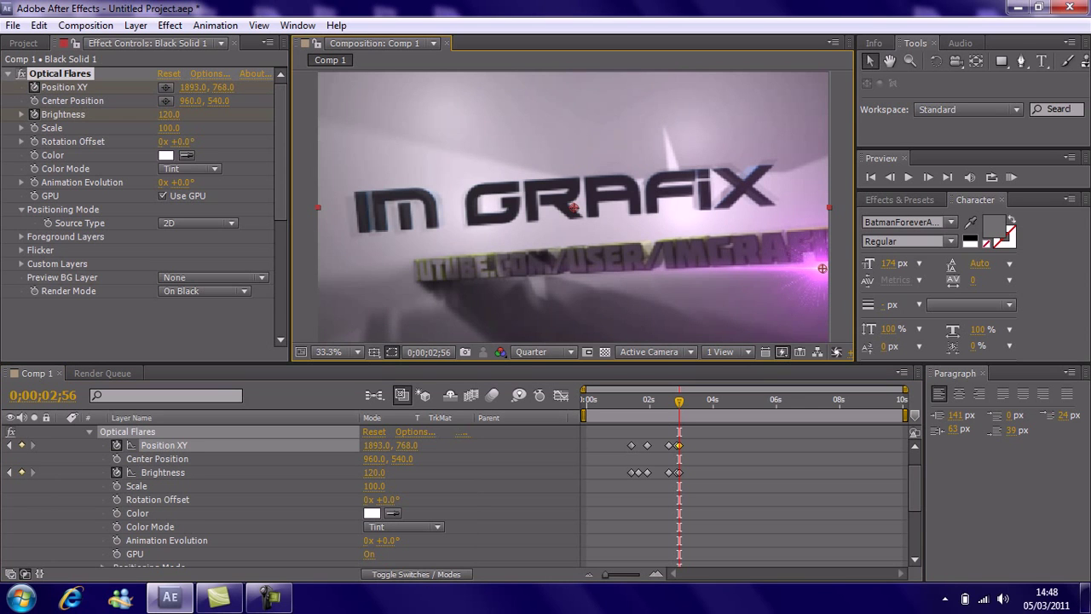
# At 0;00;03;02, keyframe Brightness to 0, then return to the composition start.
pyautogui.click(928, 176)
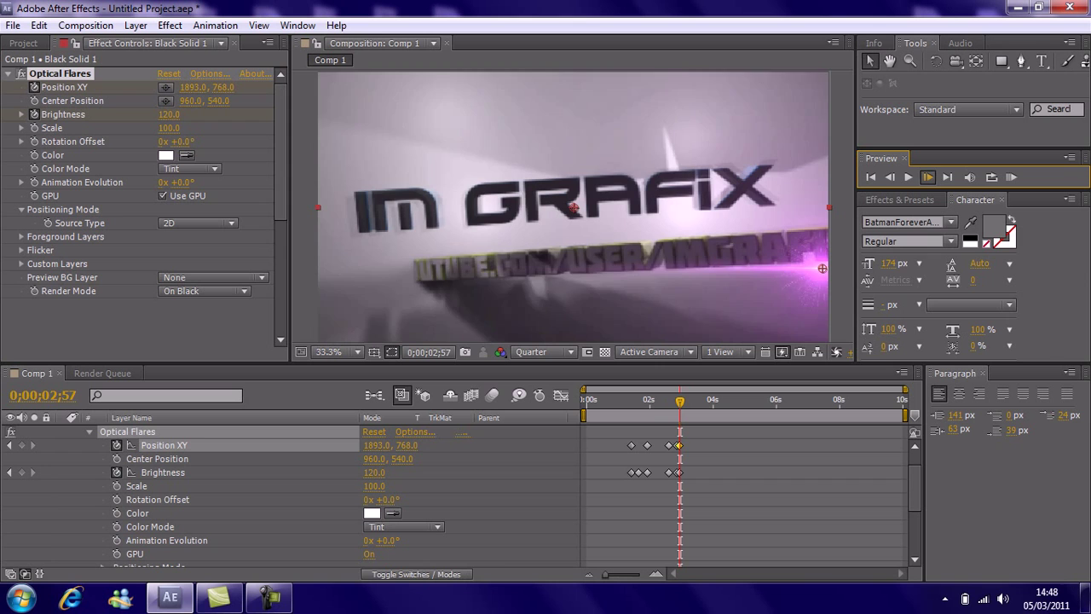
pyautogui.click(927, 177)
pyautogui.click(928, 176)
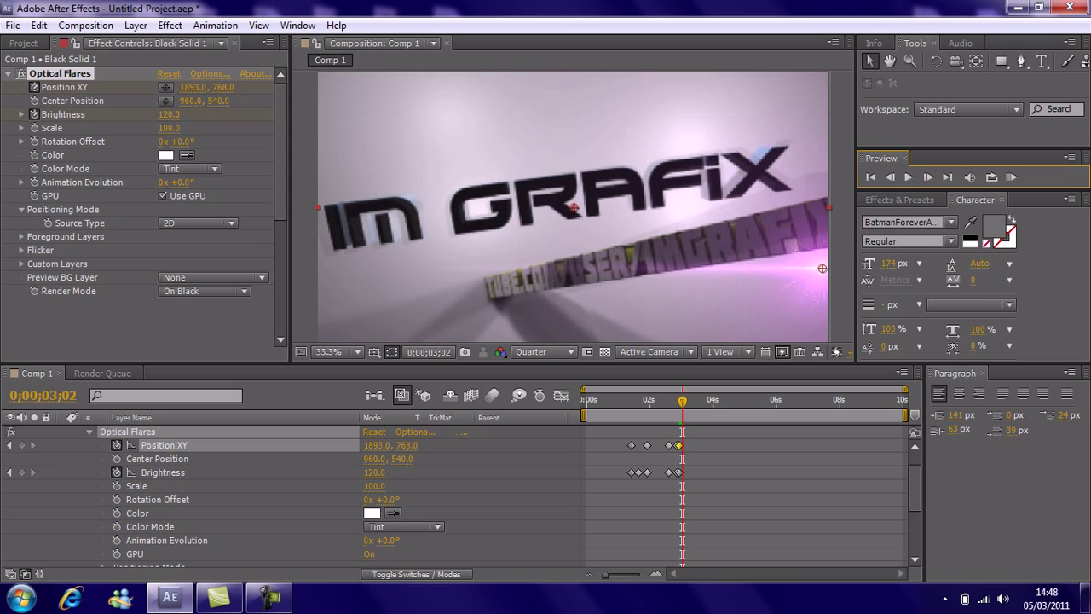
pyautogui.click(372, 472)
pyautogui.write('0')
pyautogui.press('Return')
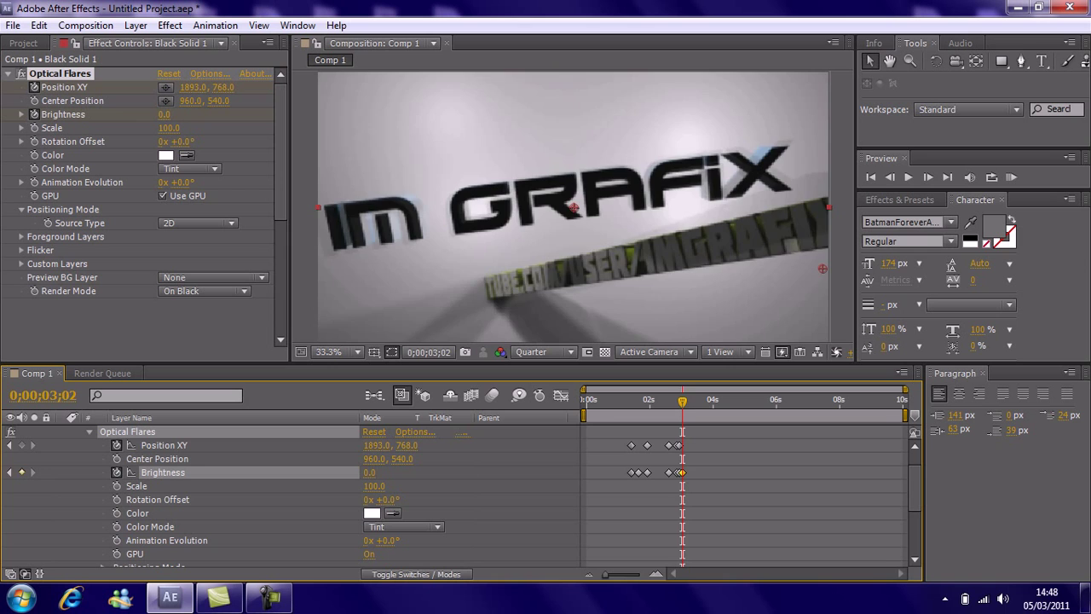
pyautogui.press('Home')
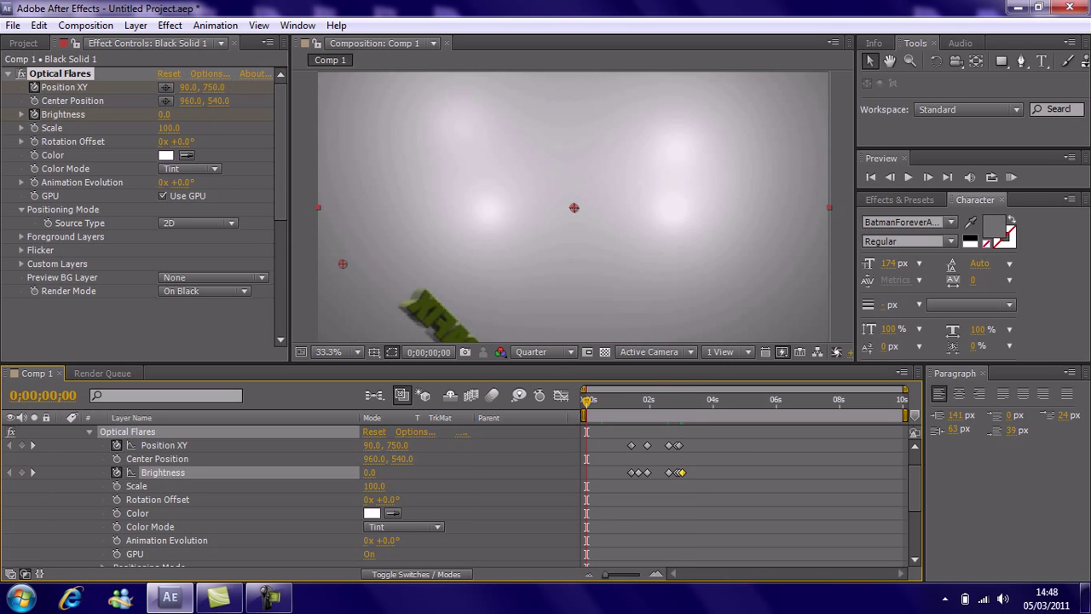
pyautogui.click(907, 177)
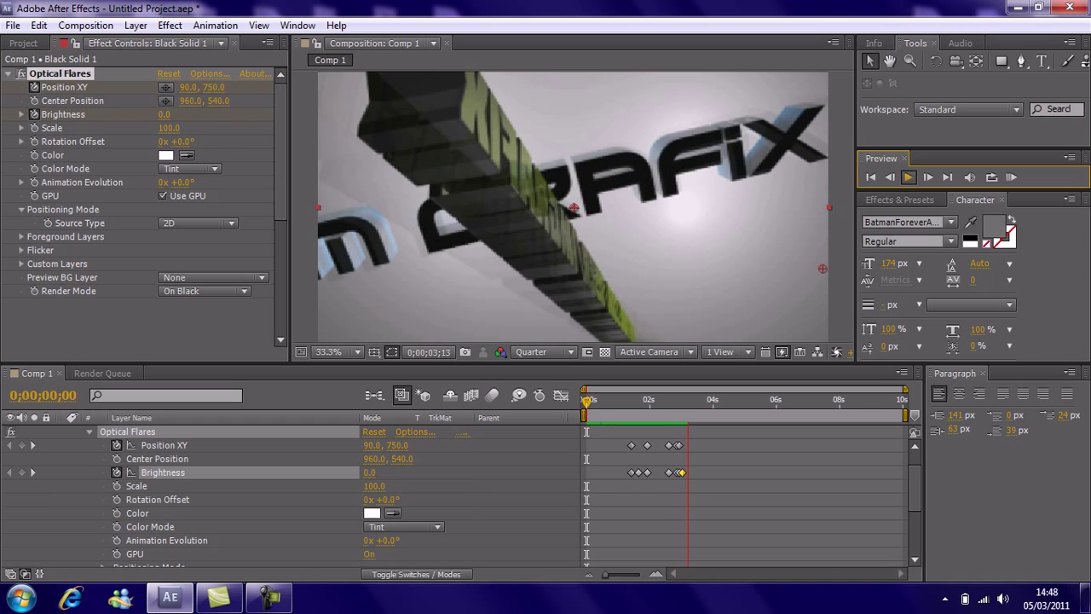
pyautogui.press('space')
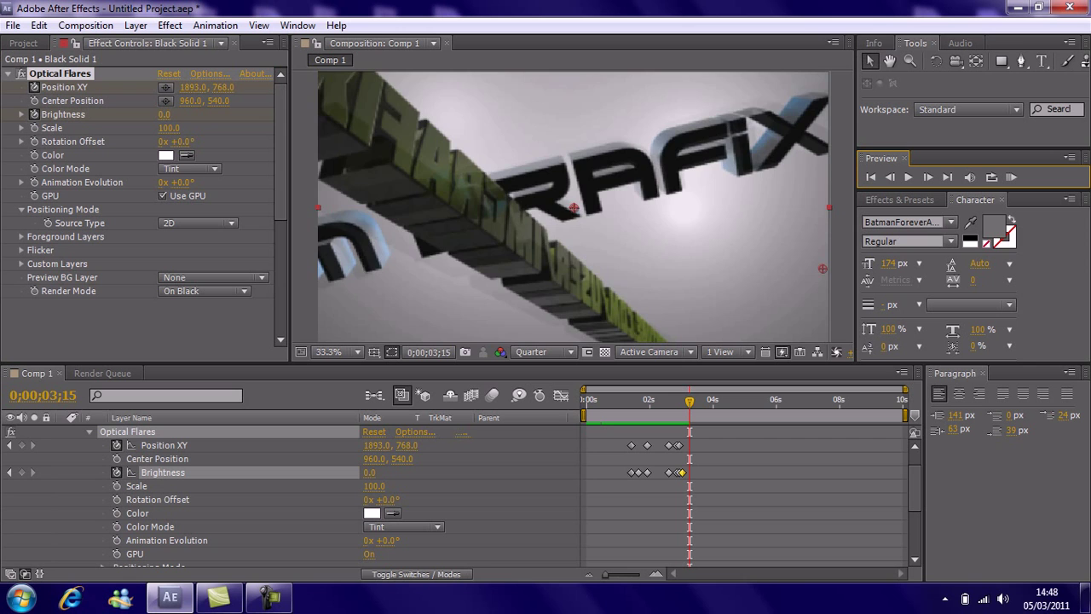
pyautogui.moveTo(689, 401); pyautogui.dragTo(591, 401)
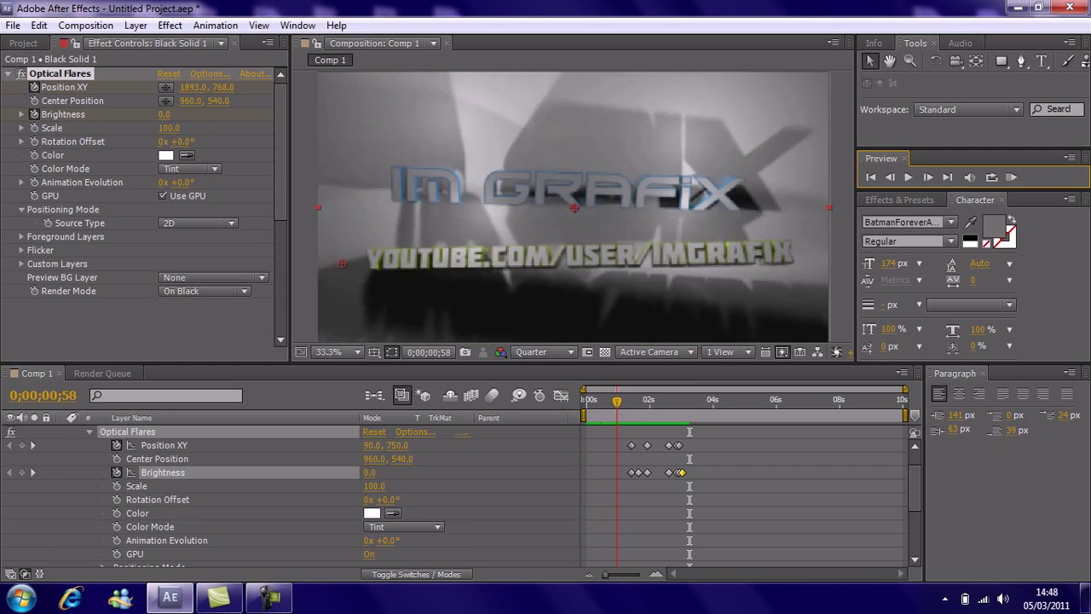
pyautogui.moveTo(591, 401); pyautogui.dragTo(587, 401)
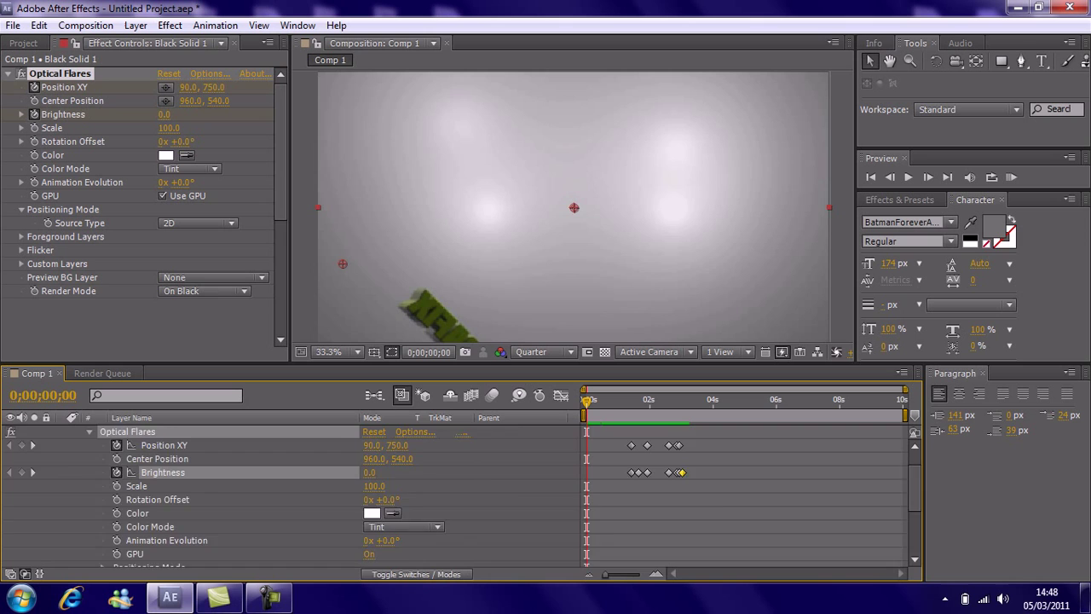
# Collapse Black Solid 1, then add Black Solid 2 above it in Add blend mode.
pyautogui.click(89, 432)
pyautogui.click(61, 431)
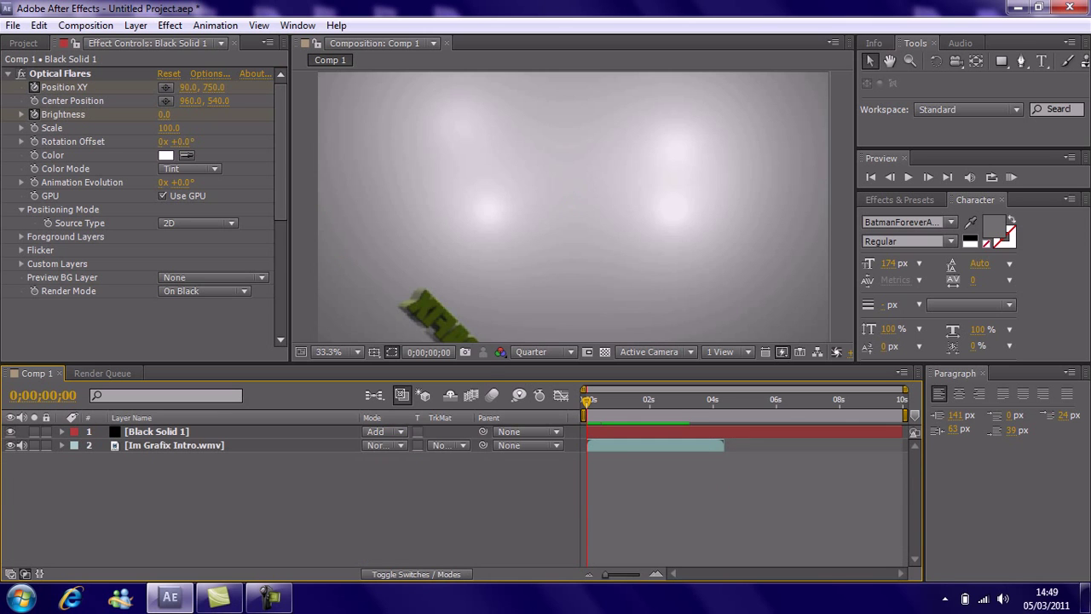
pyautogui.rightClick(258, 517)
pyautogui.moveTo(294, 362)
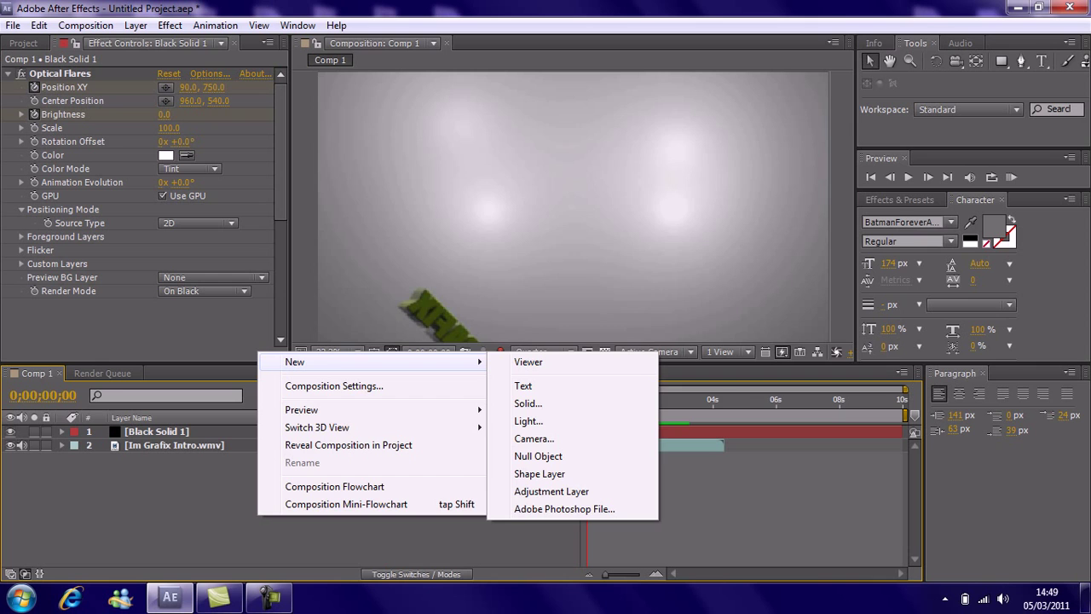
pyautogui.click(528, 403)
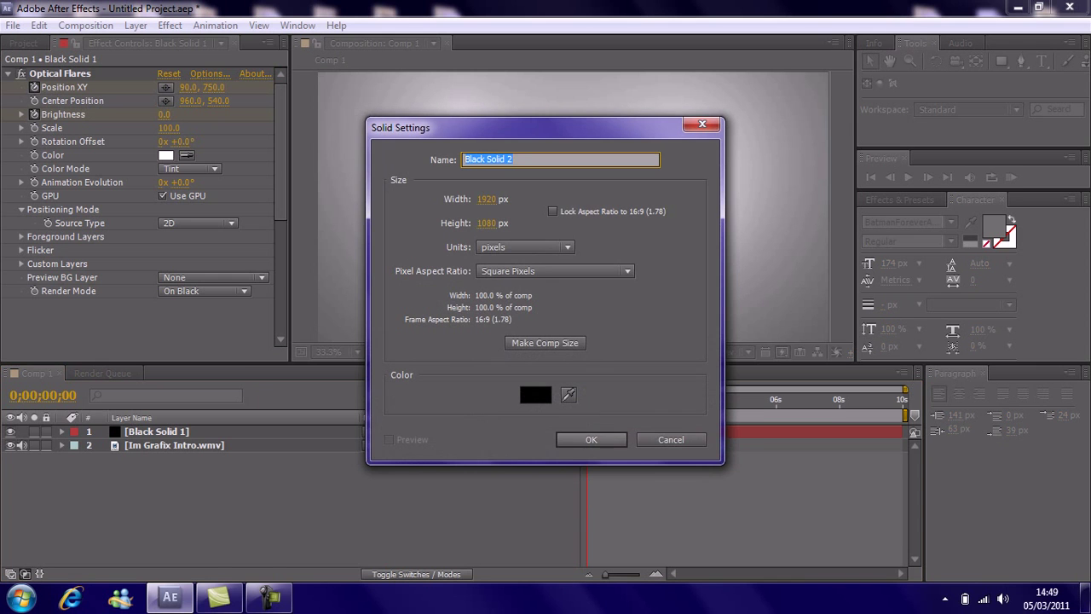
pyautogui.press('Return')
pyautogui.click(384, 432)
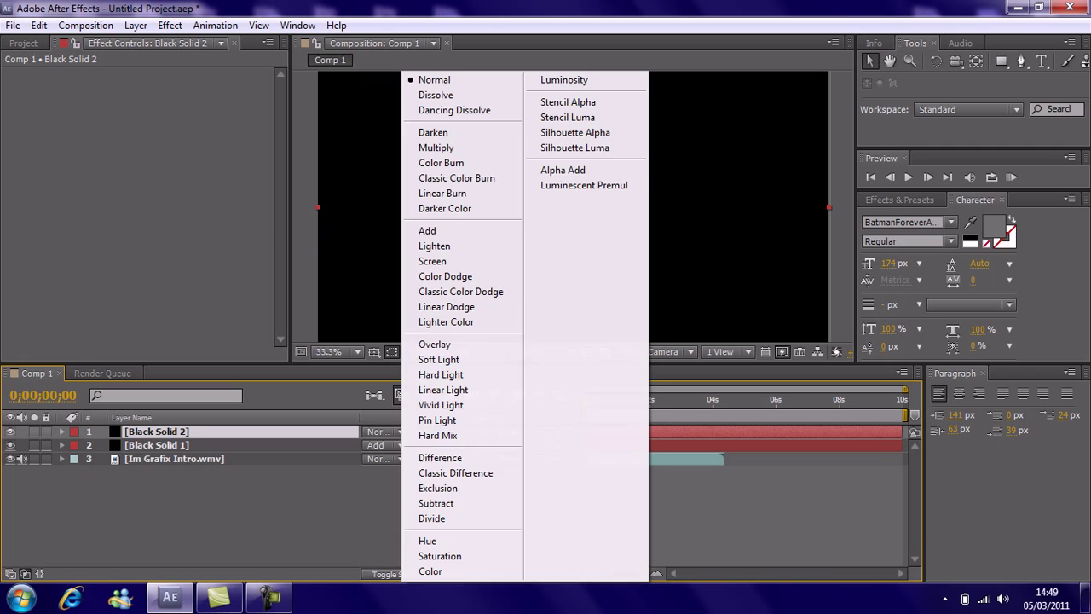
pyautogui.click(443, 231)
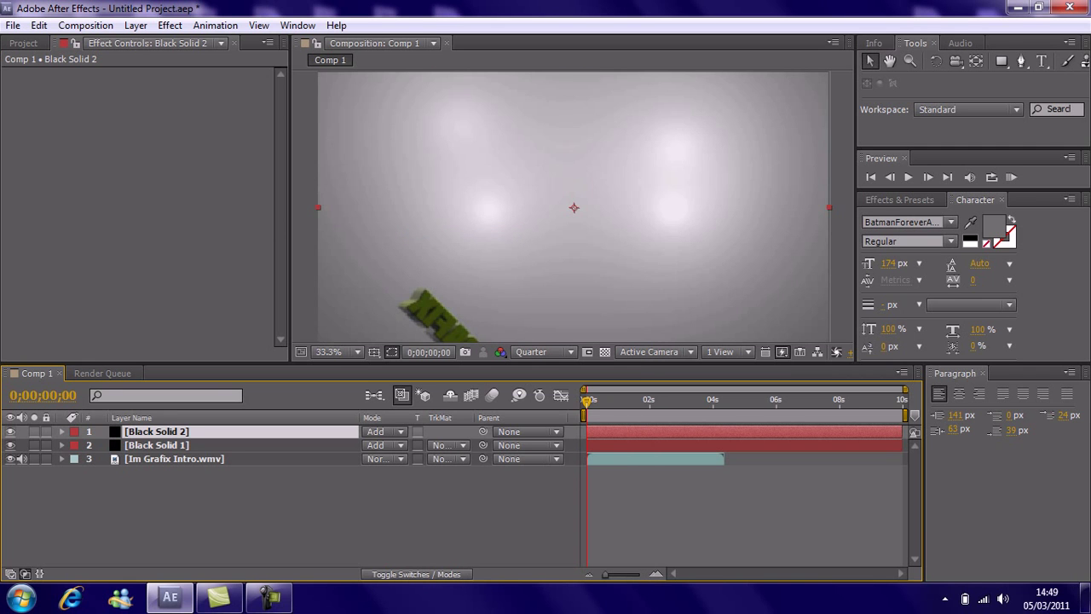
# Apply Optical Flares to Black Solid 2 and move its centre up and left.
pyautogui.click(170, 25)
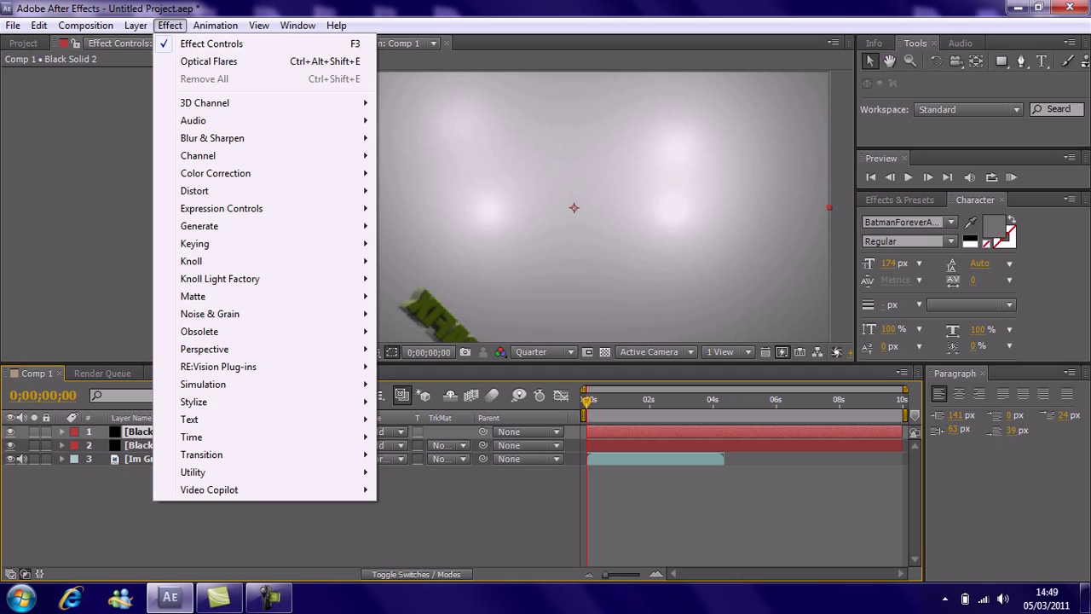
pyautogui.click(428, 489)
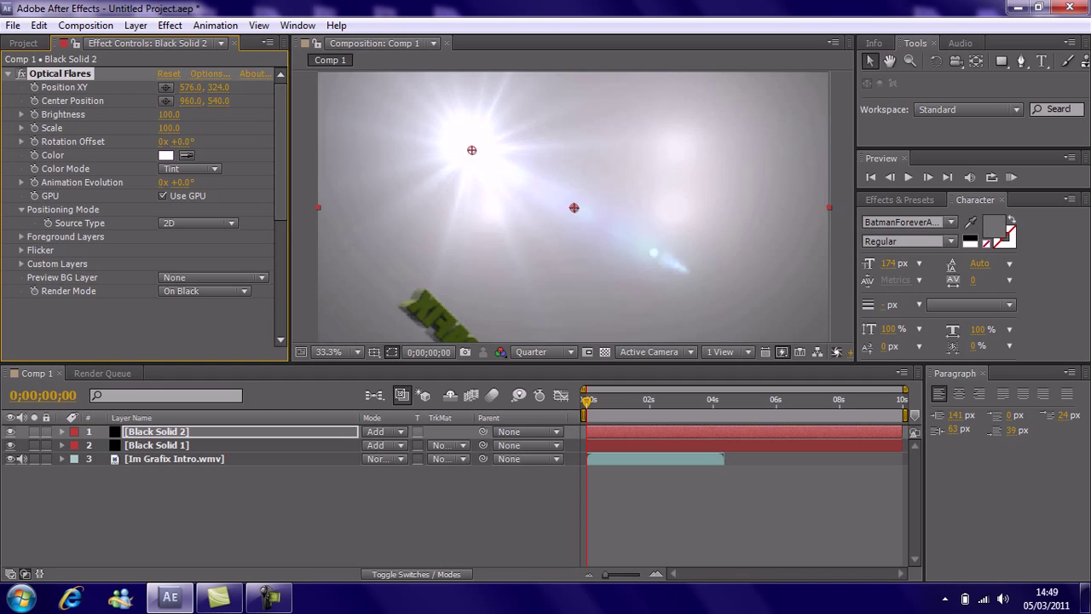
pyautogui.moveTo(471, 150); pyautogui.dragTo(408, 137)
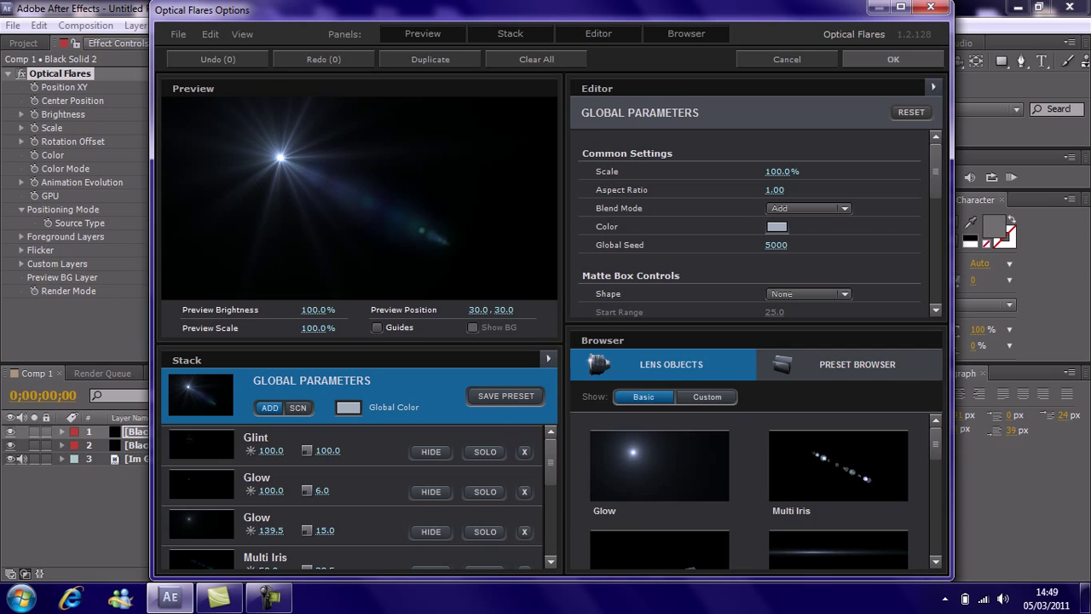
# Load the blue streak Motion Graphics preset and place the flare in the top-left corner.
pyautogui.click(857, 364)
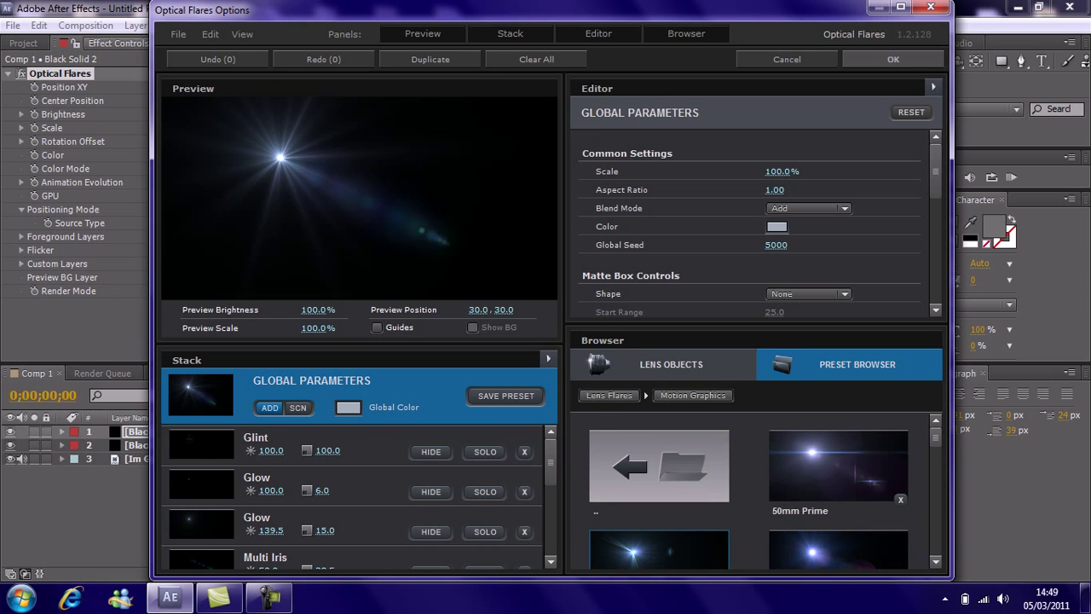
pyautogui.scroll(-3, 765, 491)
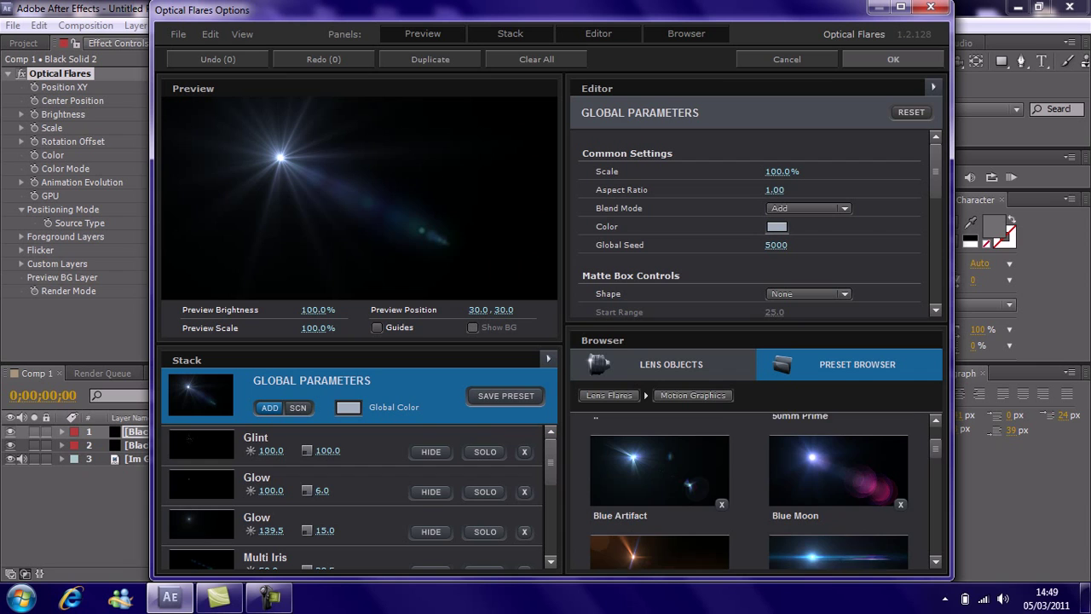
pyautogui.scroll(-2, 765, 491)
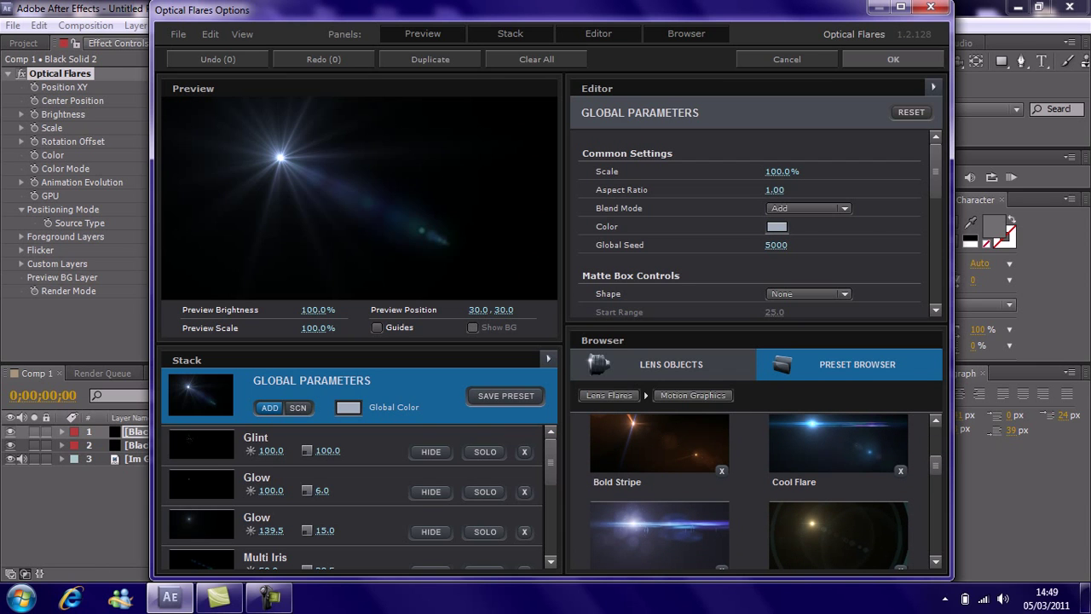
pyautogui.click(659, 533)
pyautogui.click(892, 59)
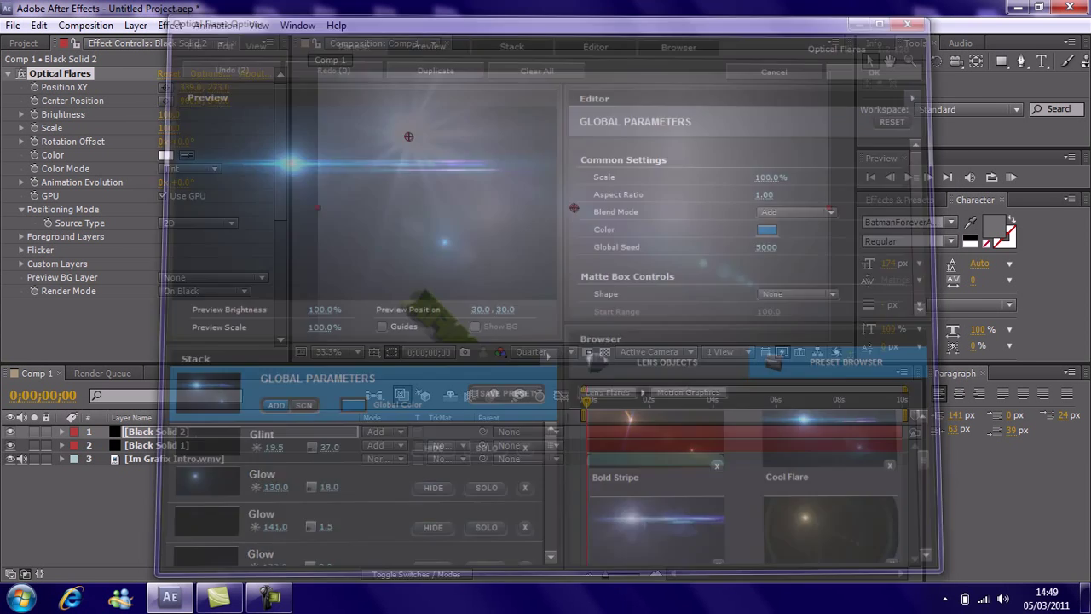
pyautogui.moveTo(409, 136); pyautogui.dragTo(316, 89)
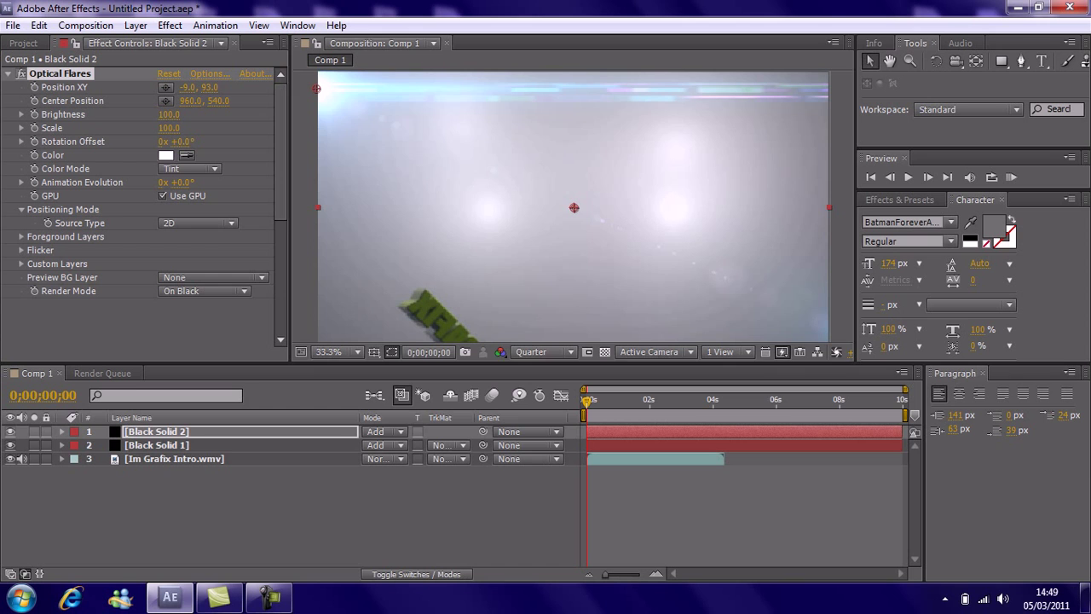
# Add a Sparkle element to the corner flare in the Optical Flares options.
pyautogui.click(210, 73)
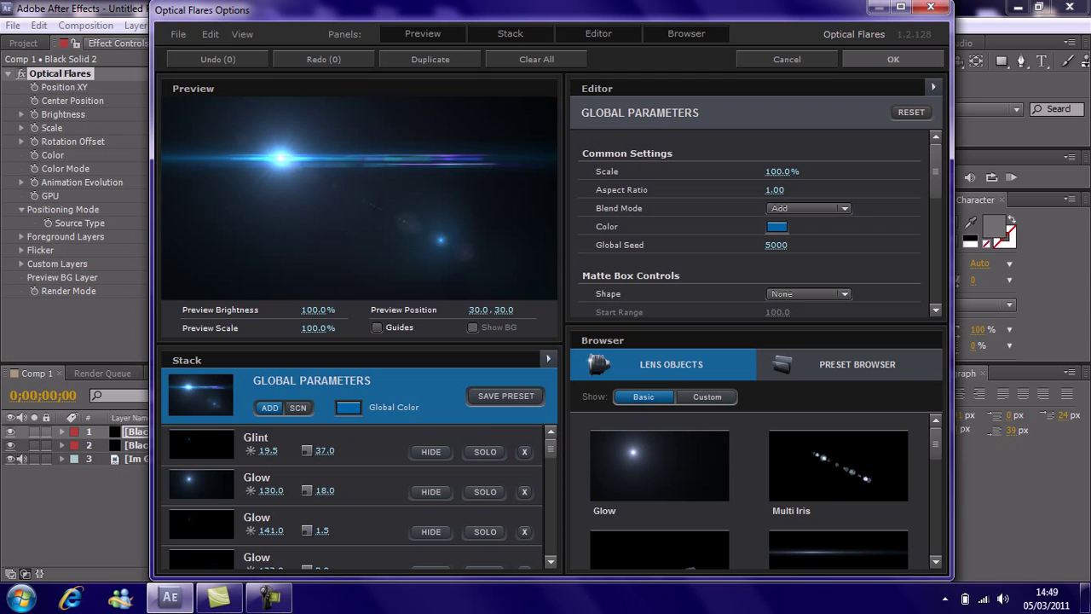
pyautogui.scroll(-2, 766, 491)
pyautogui.scroll(-3, 766, 491)
pyautogui.scroll(-2, 767, 491)
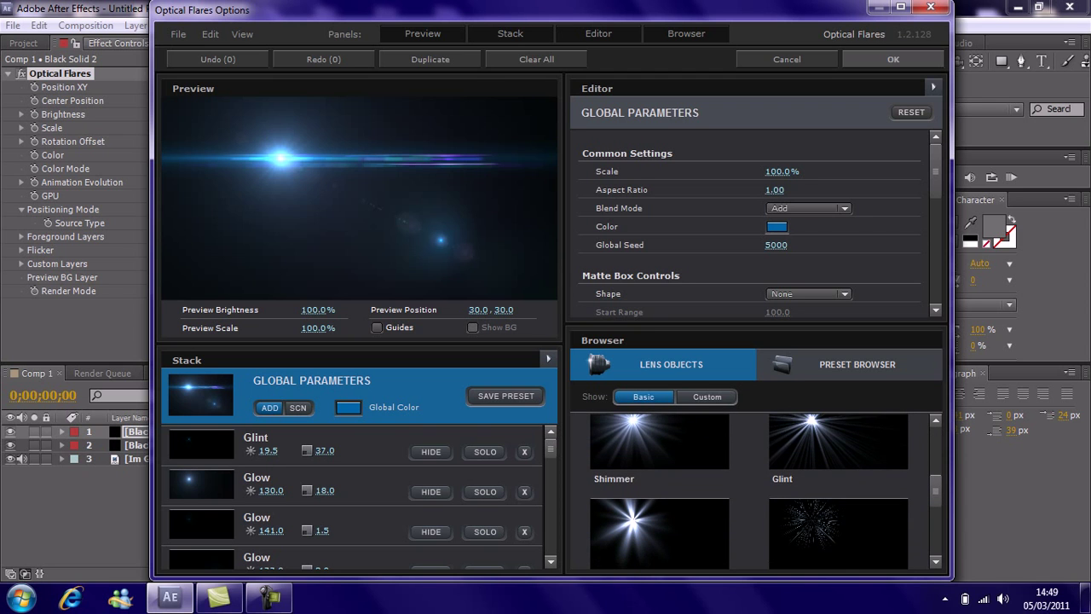
pyautogui.scroll(-2, 766, 491)
pyautogui.click(838, 505)
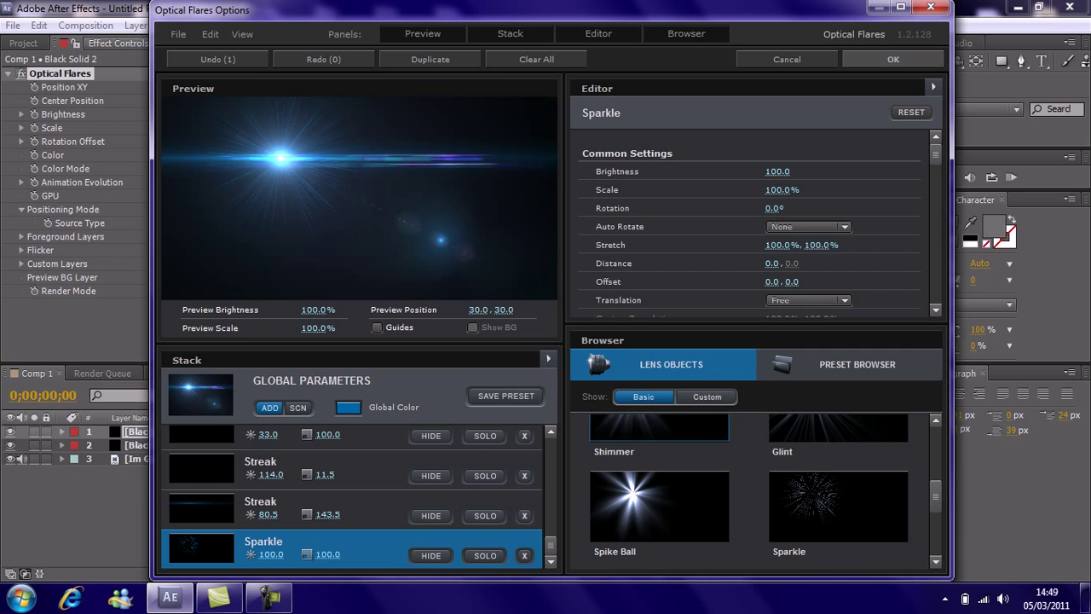
pyautogui.click(893, 59)
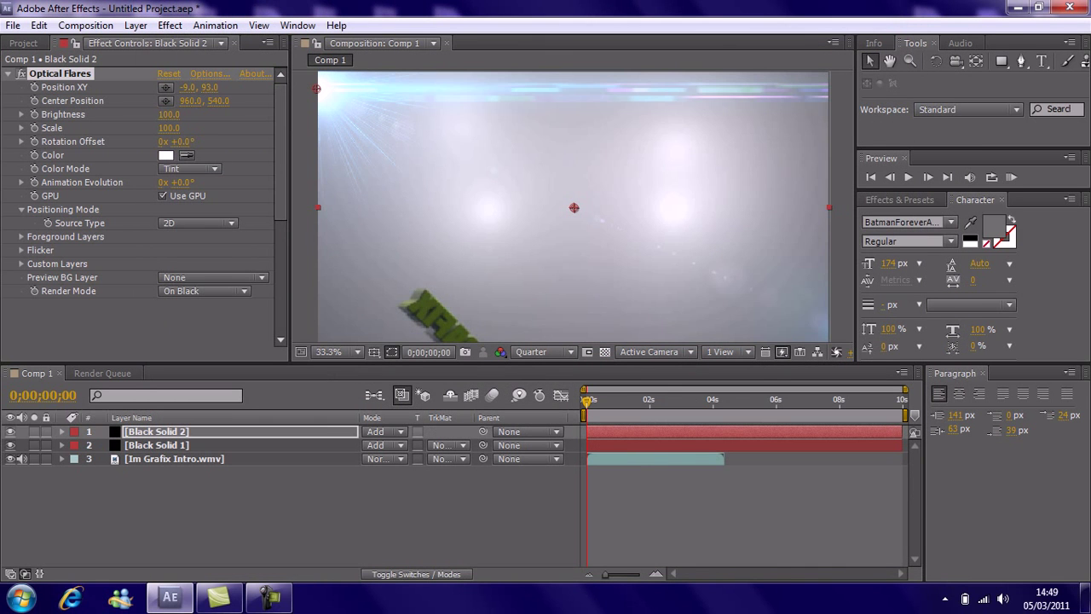
# Nudge the flare slightly right so its Position XY settles at 45, 102.
pyautogui.moveTo(316, 88); pyautogui.dragTo(331, 91)
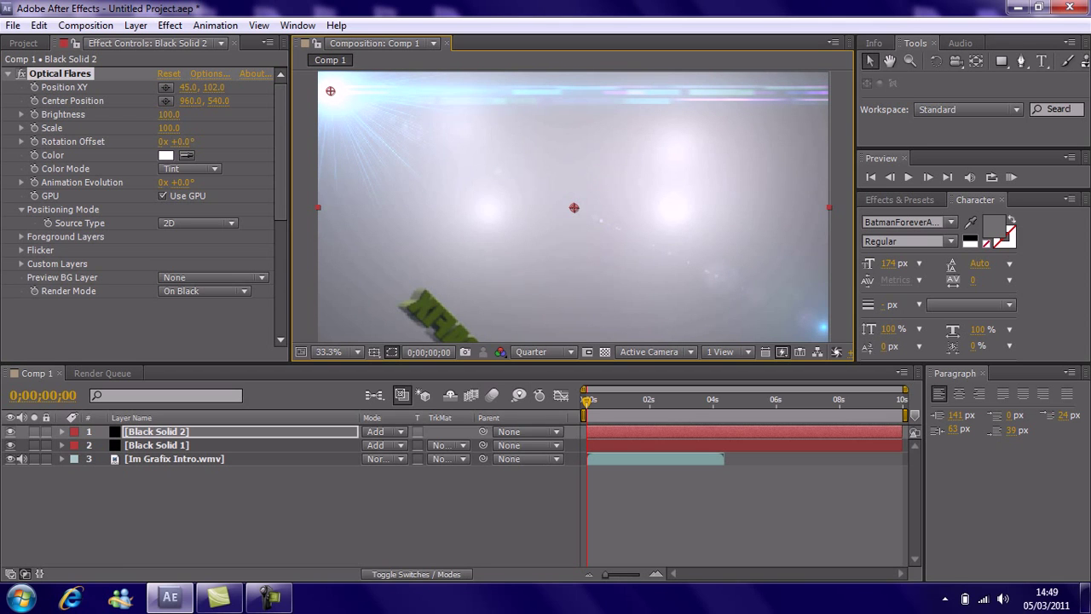
pyautogui.press('F2')
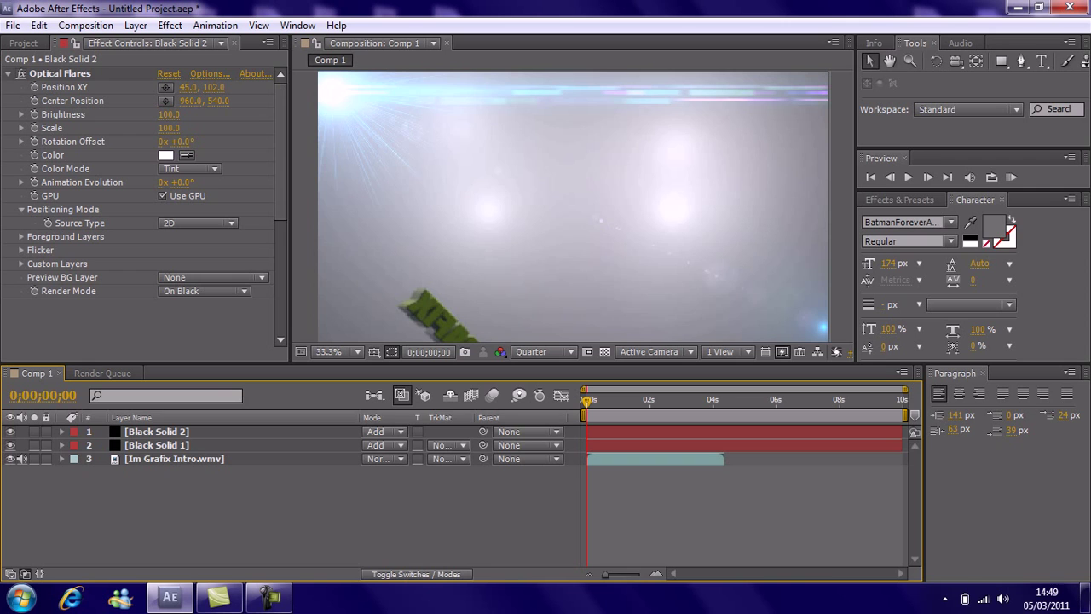
pyautogui.press('KP_1')
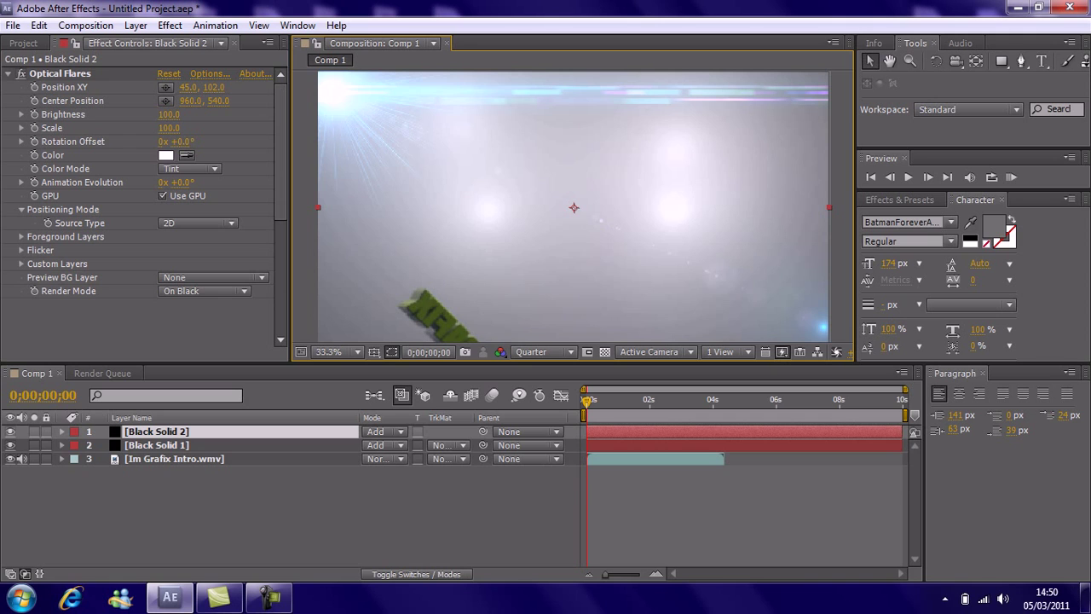
# Start keyframing the corner flare's Brightness, stepping through values 50, 200 and 130.
pyautogui.hotkey('ctrl', 'Right')
pyautogui.hotkey('ctrl', 'Right')
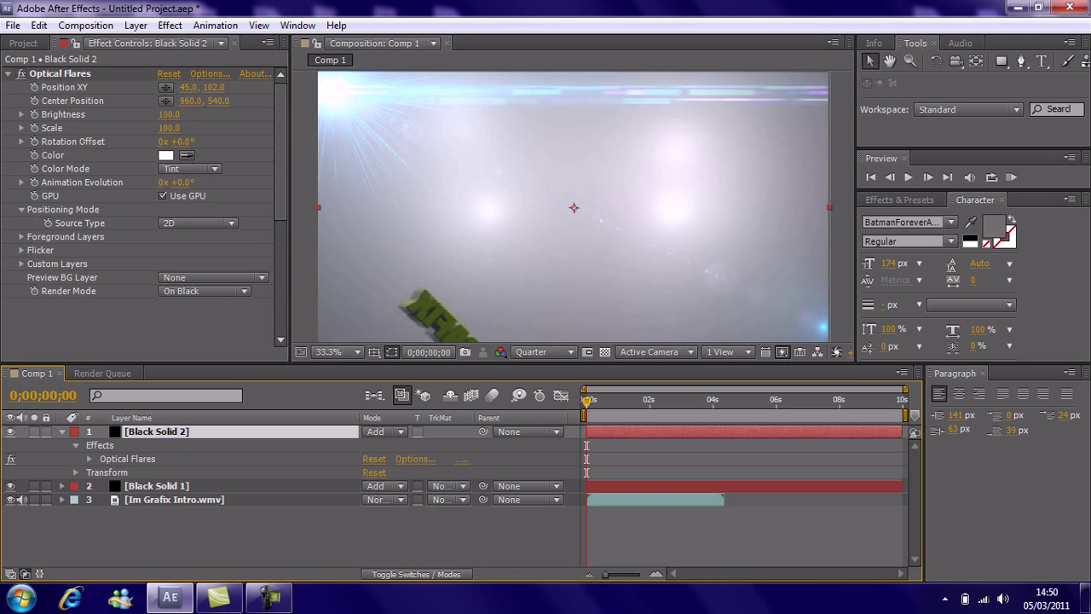
pyautogui.click(117, 473)
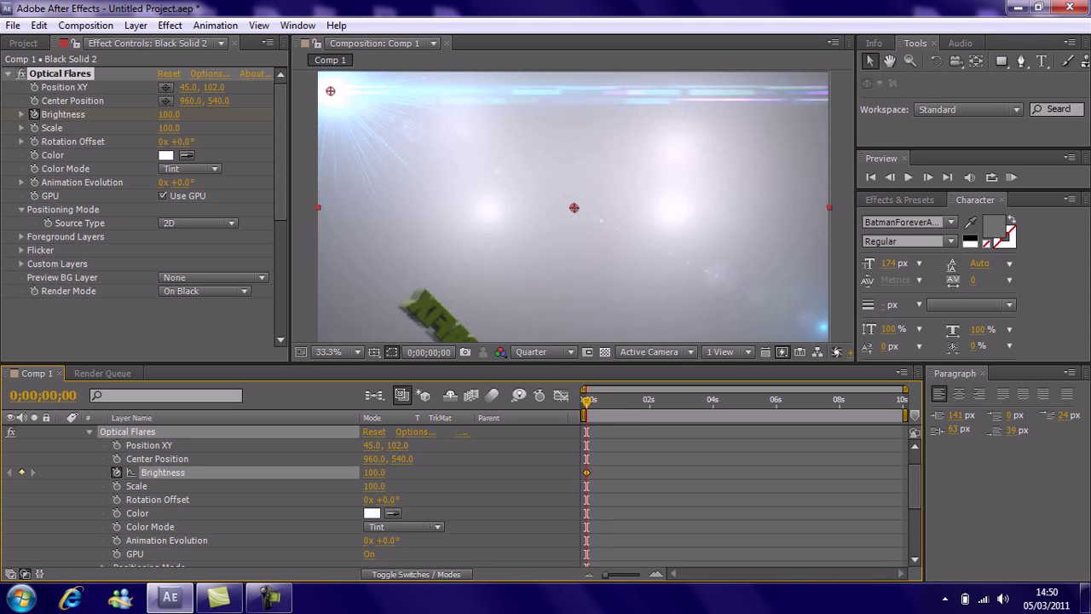
pyautogui.press('space')
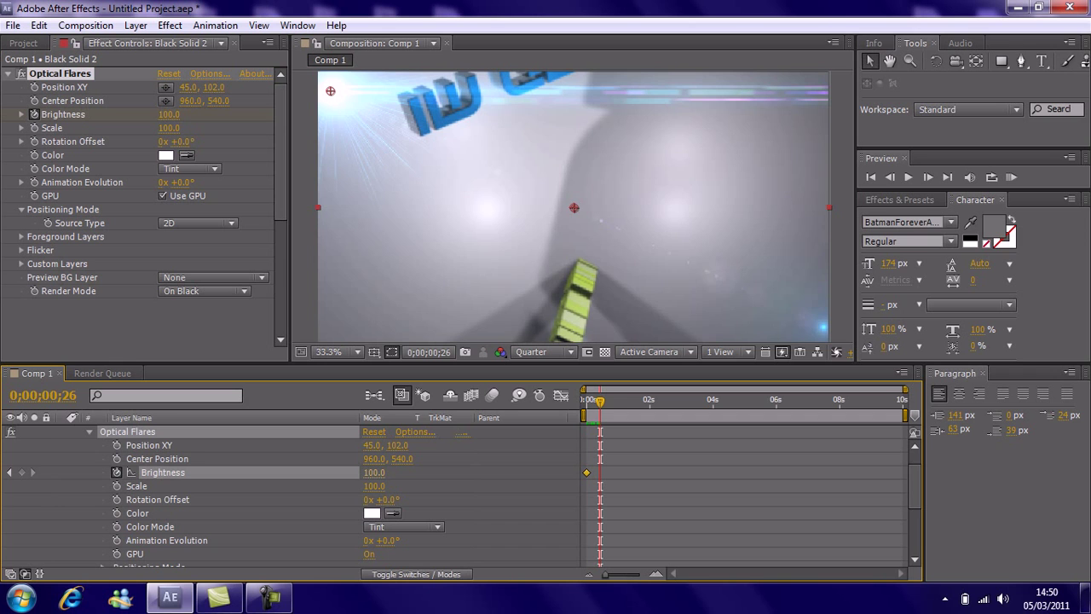
pyautogui.moveTo(374, 472); pyautogui.dragTo(331, 472)
pyautogui.press('space')
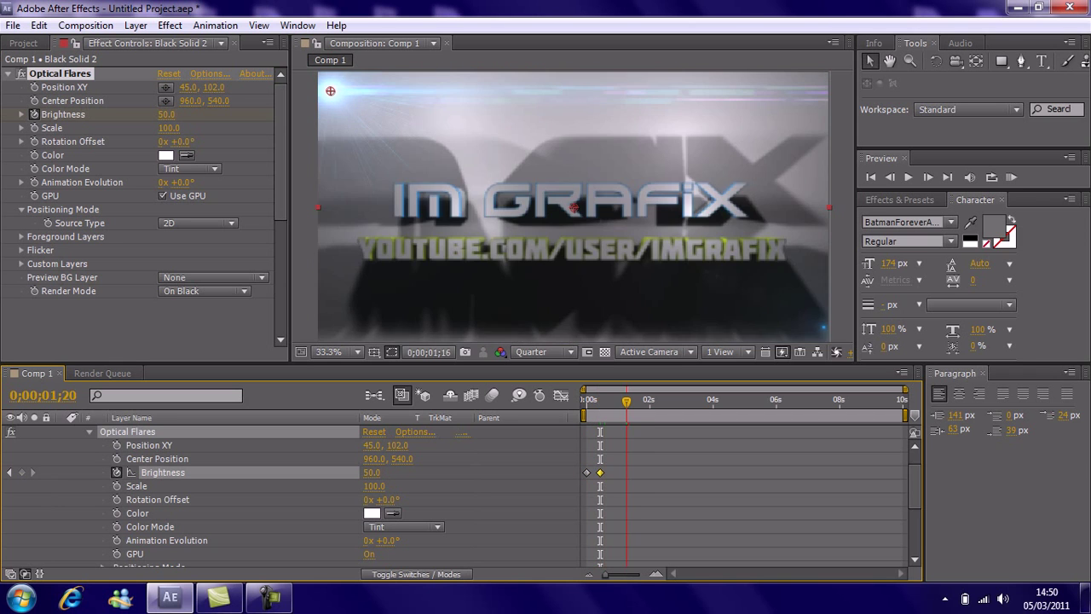
pyautogui.moveTo(374, 472); pyautogui.dragTo(502, 472)
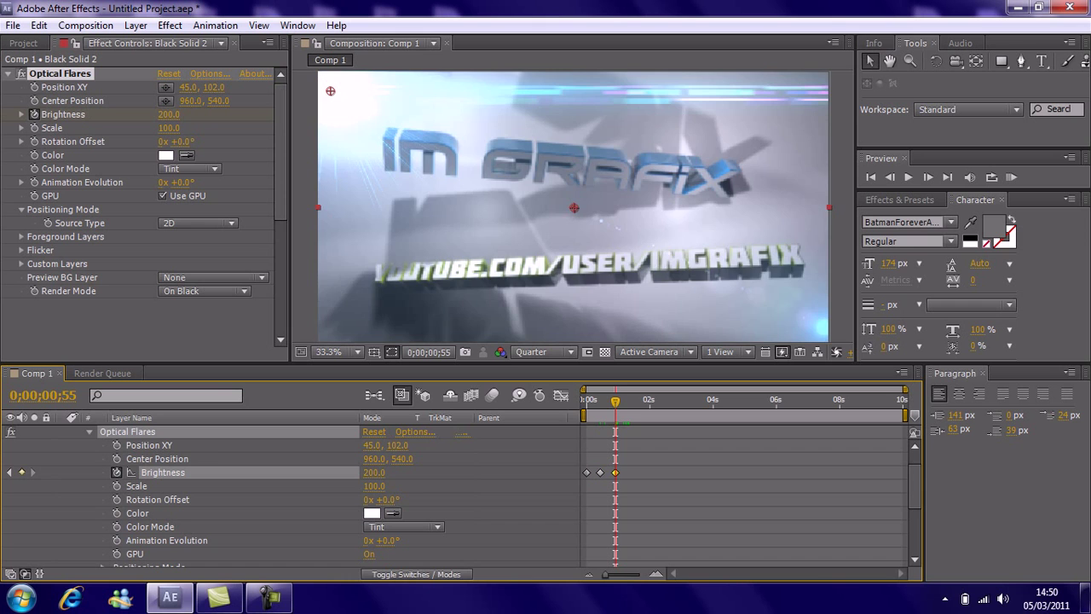
pyautogui.press('space')
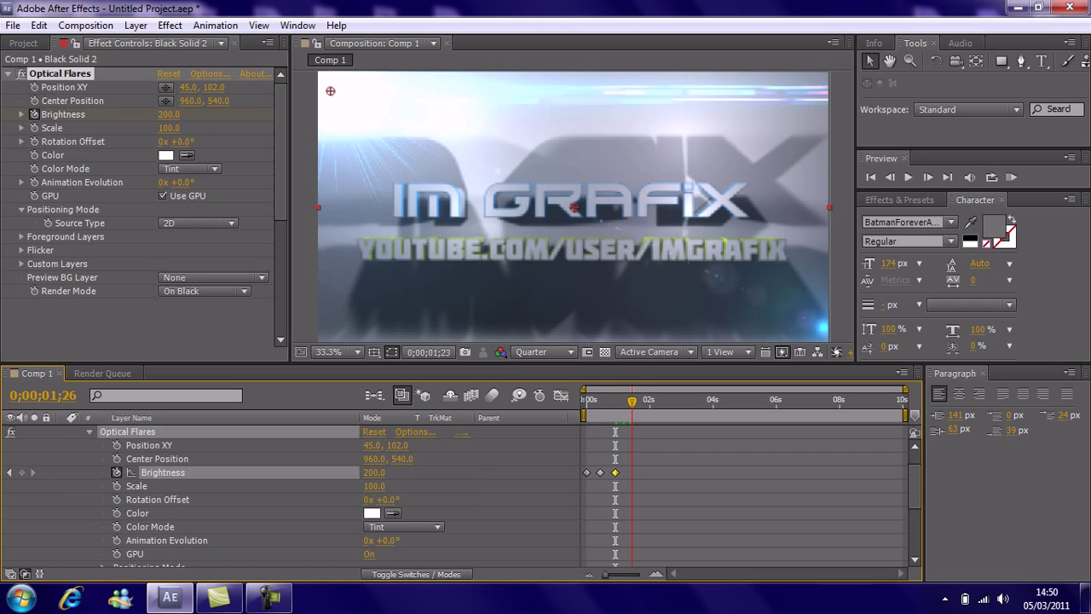
pyautogui.moveTo(374, 472); pyautogui.dragTo(314, 472)
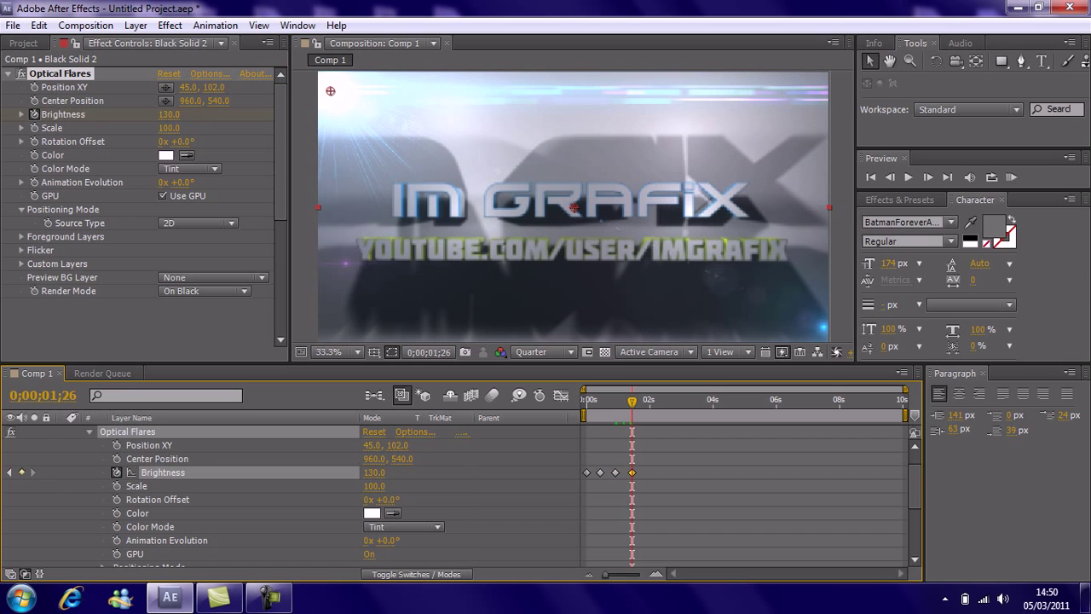
# Continue the Brightness flicker at 50, 130, 30 and a bright peak, then return to the start.
pyautogui.press('space')
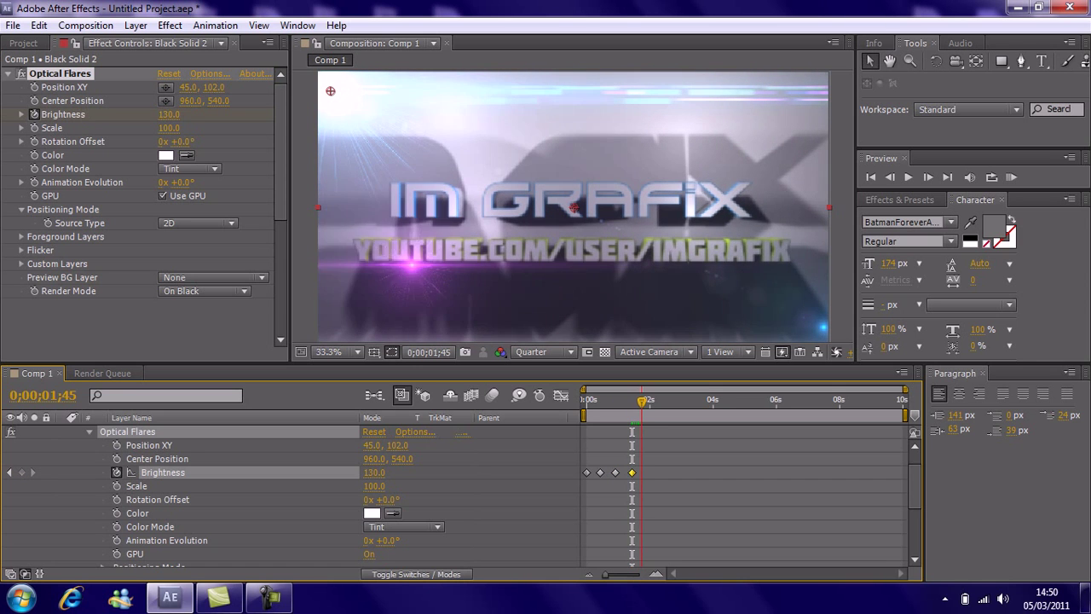
pyautogui.moveTo(374, 472); pyautogui.dragTo(305, 472)
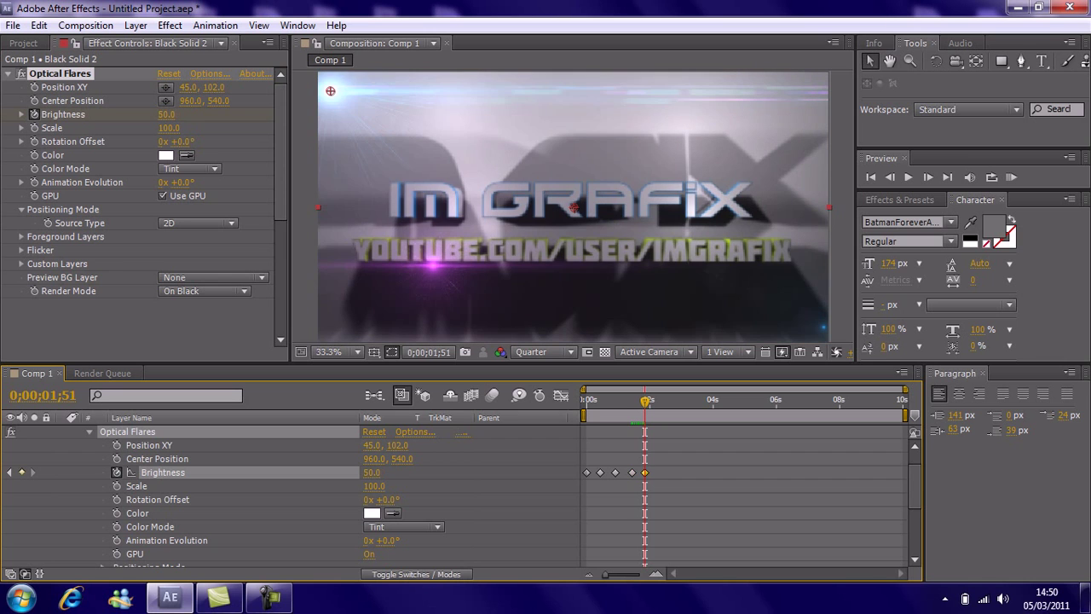
pyautogui.press('space')
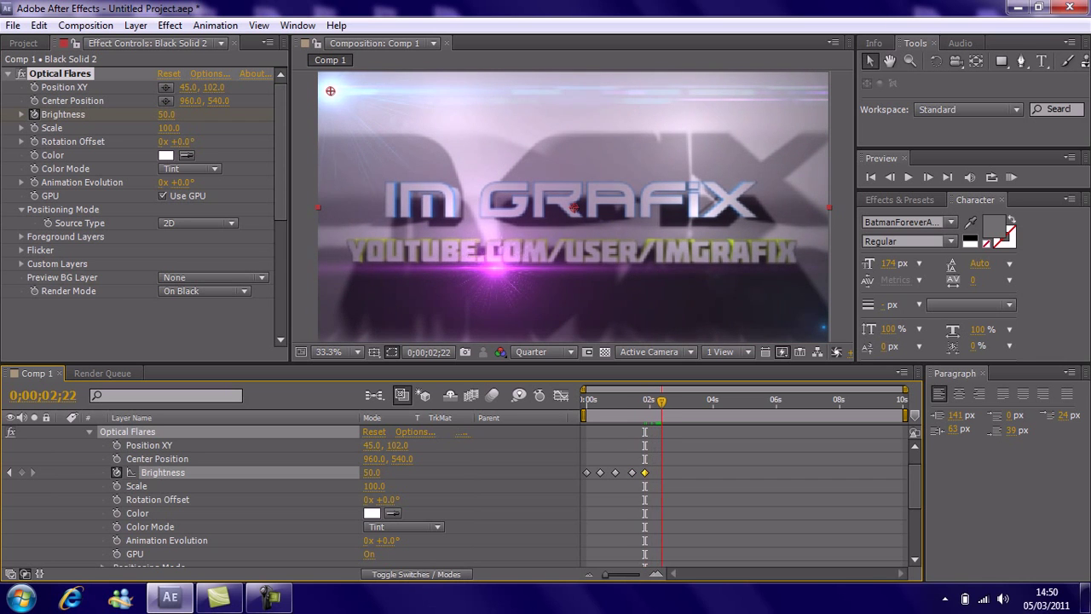
pyautogui.moveTo(373, 472); pyautogui.dragTo(442, 472)
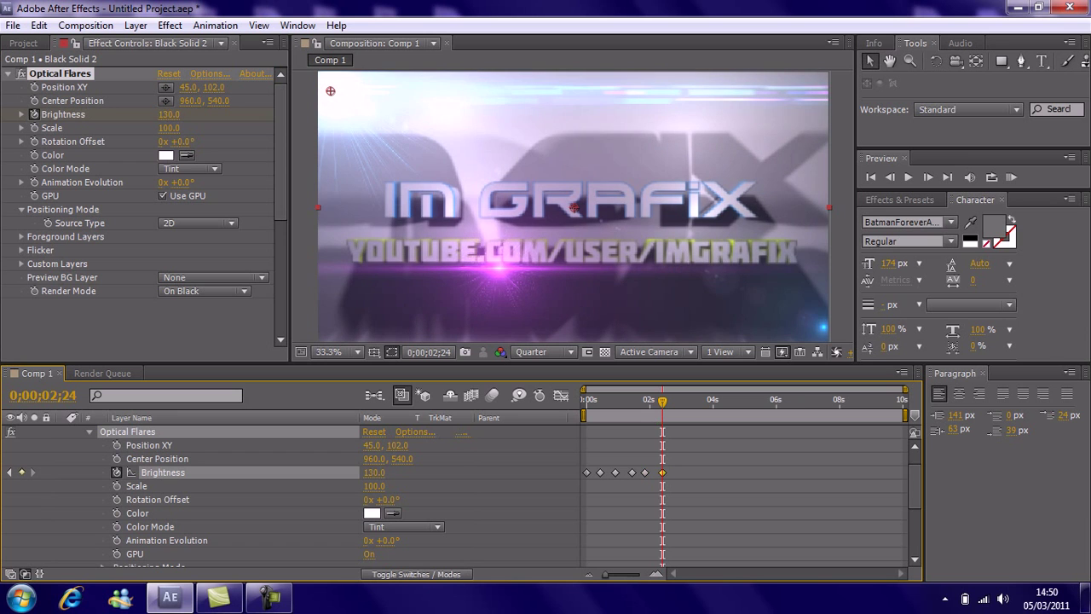
pyautogui.press('space')
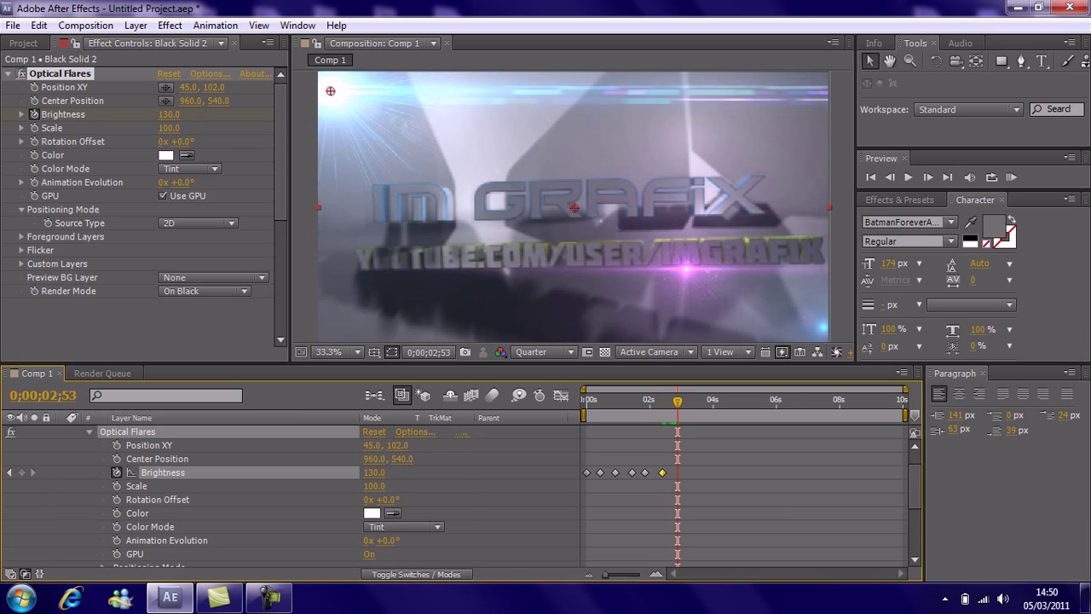
pyautogui.moveTo(373, 473); pyautogui.dragTo(289, 472)
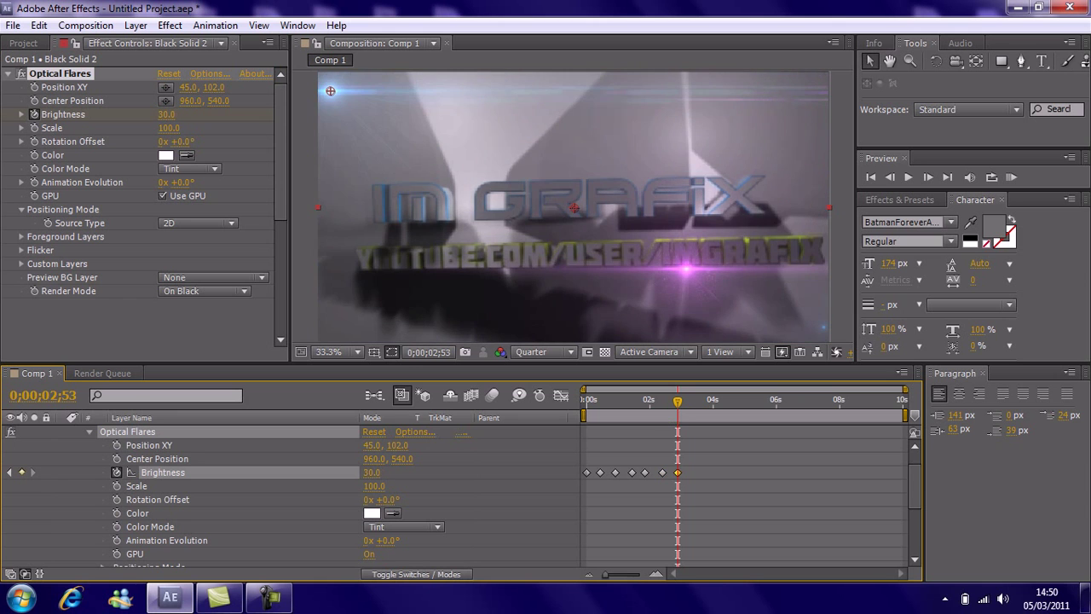
pyautogui.press('space')
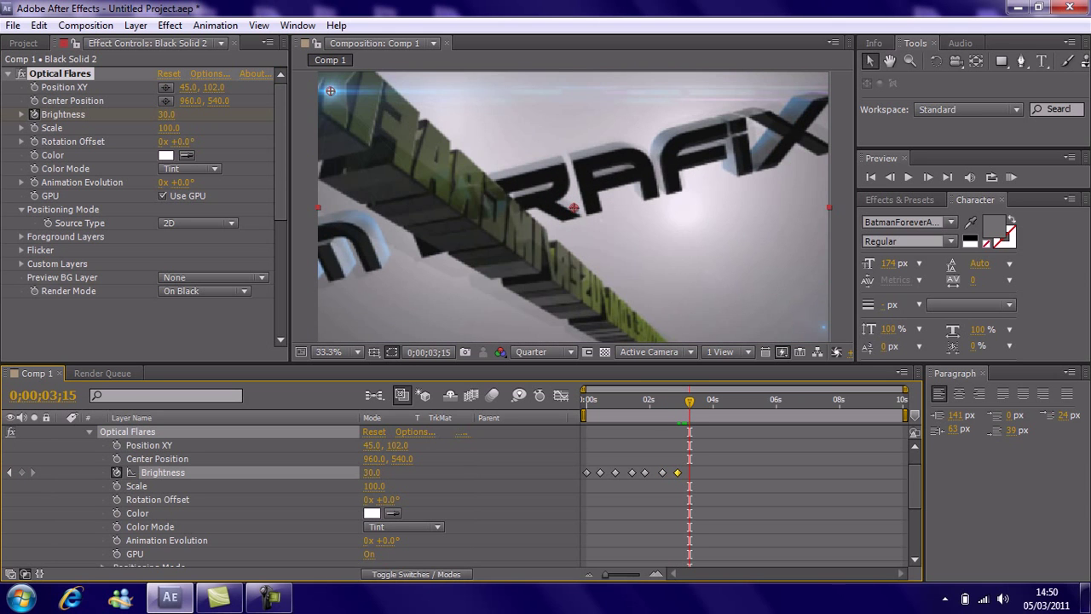
pyautogui.moveTo(373, 472); pyautogui.dragTo(561, 472)
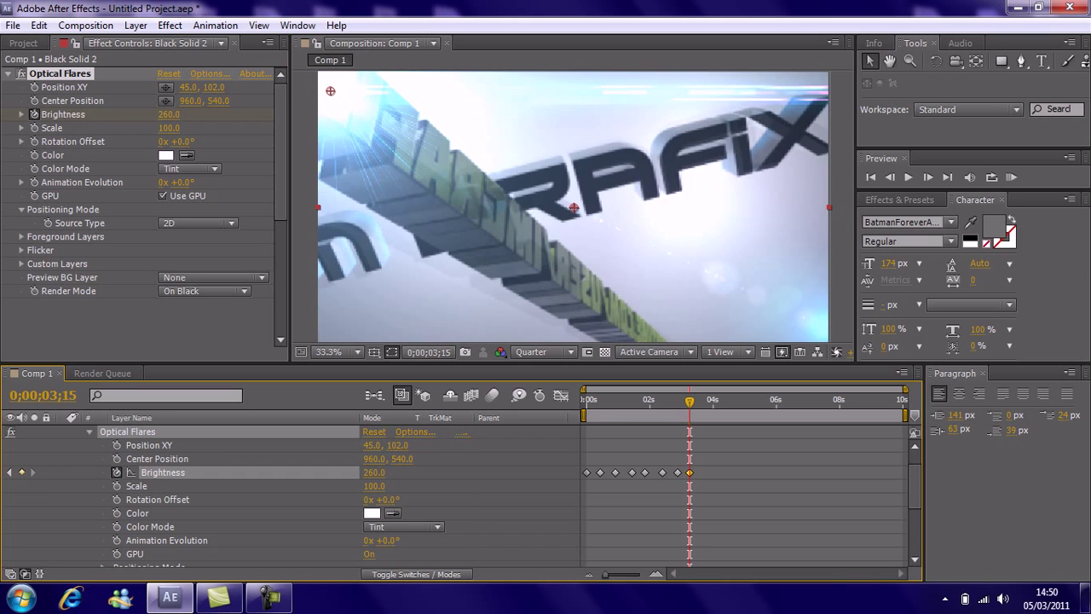
pyautogui.press('Home')
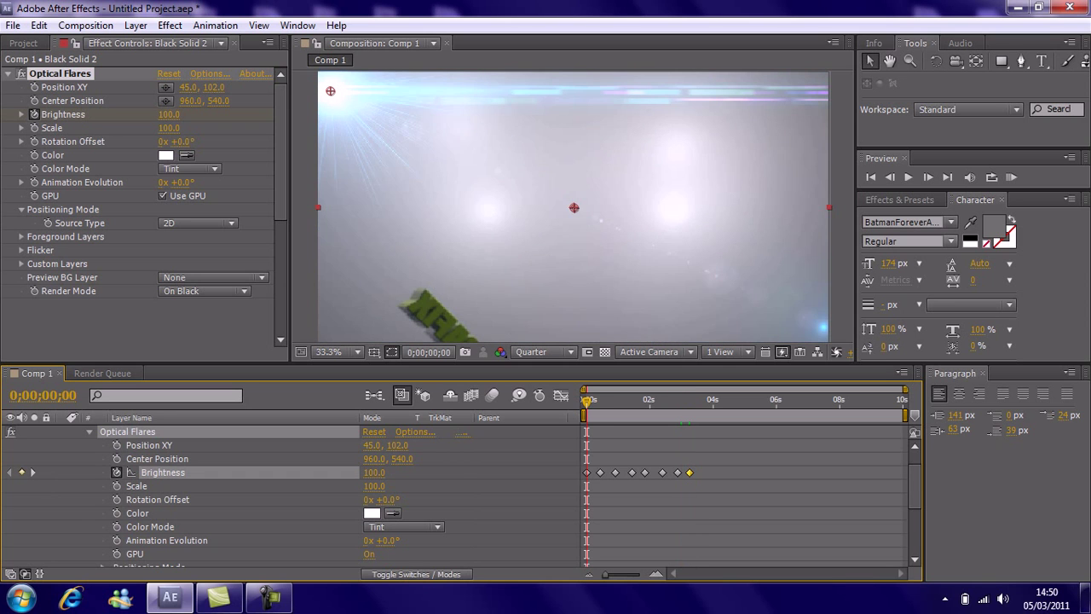
pyautogui.click(1010, 177)
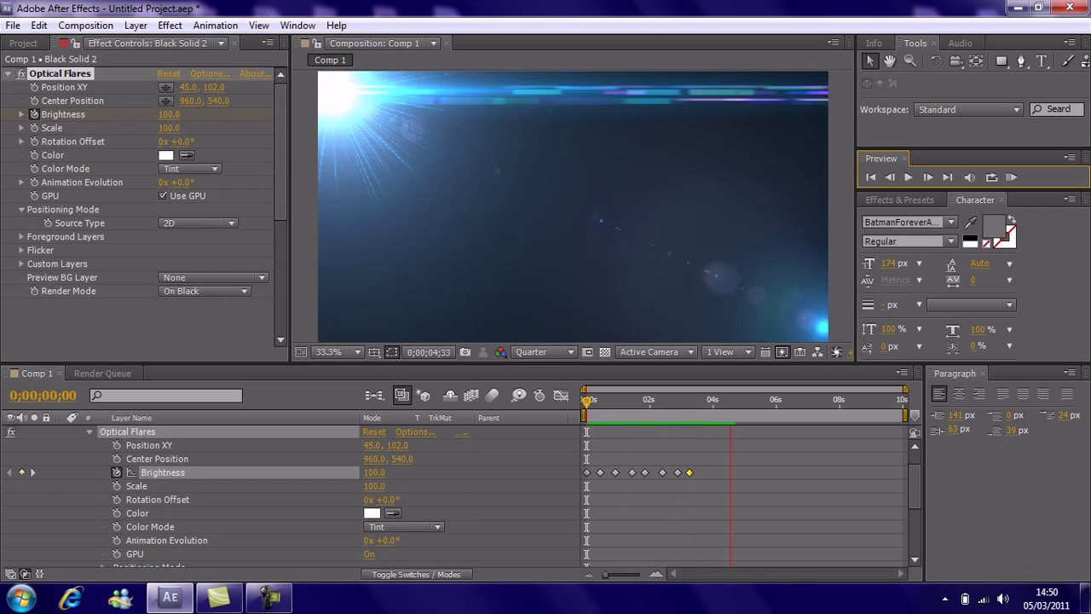
pyautogui.press('space')
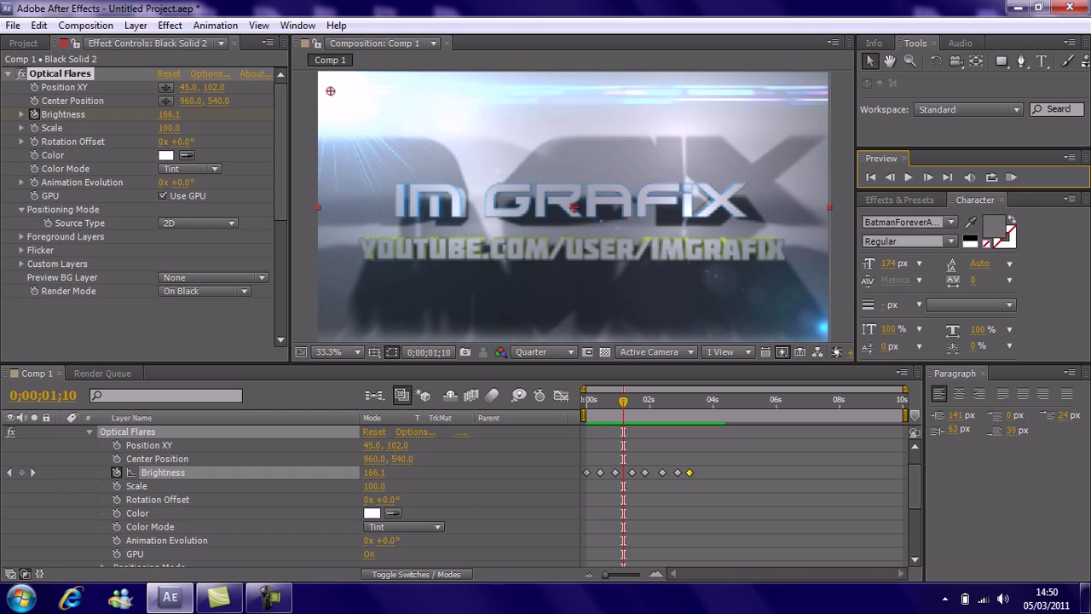
pyautogui.press('Home')
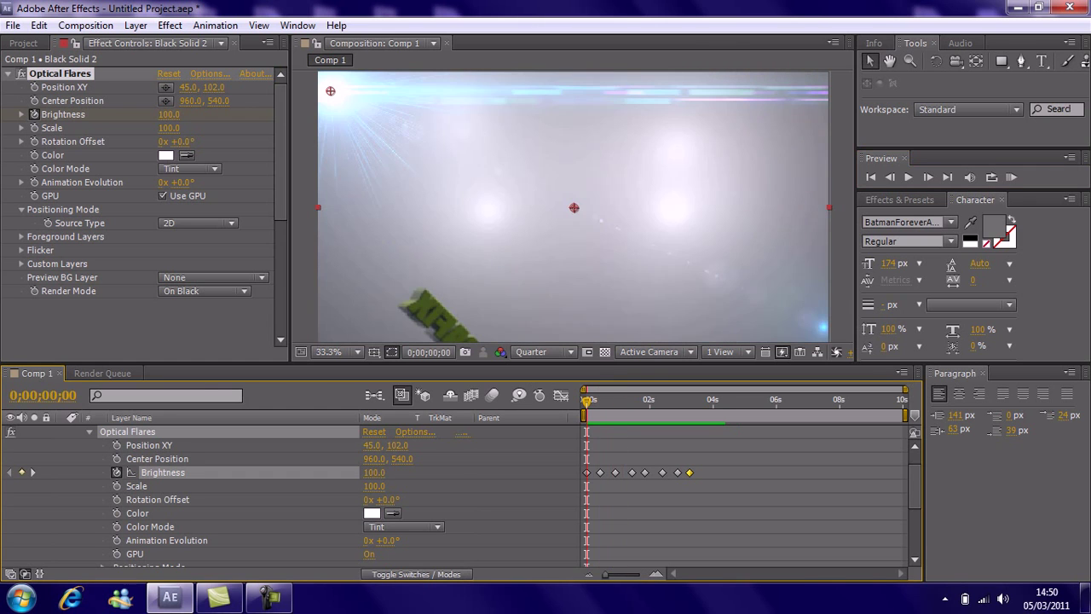
pyautogui.press('space')
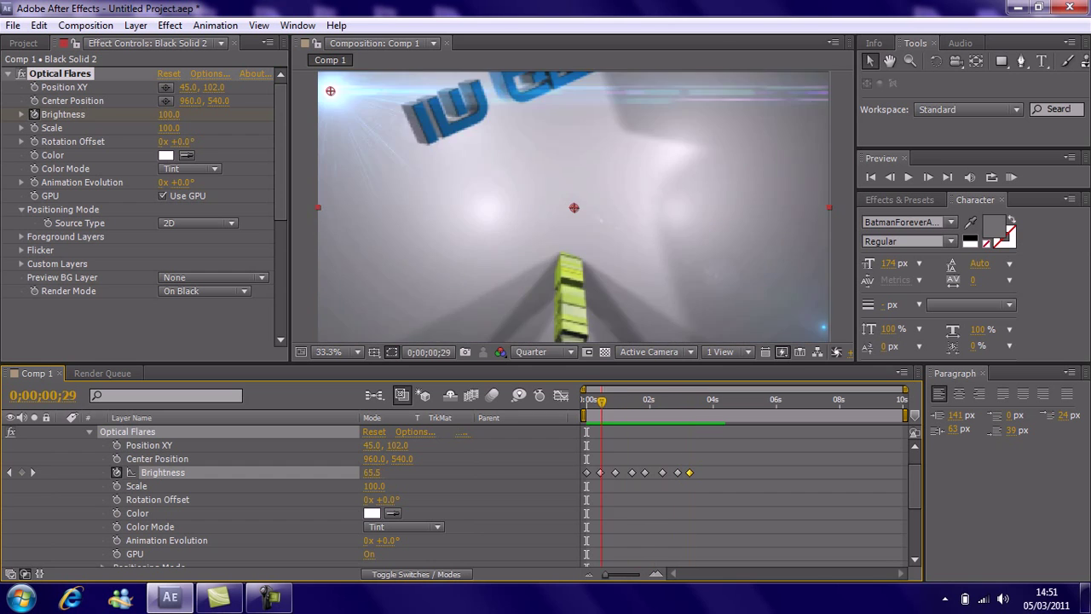
pyautogui.press('space')
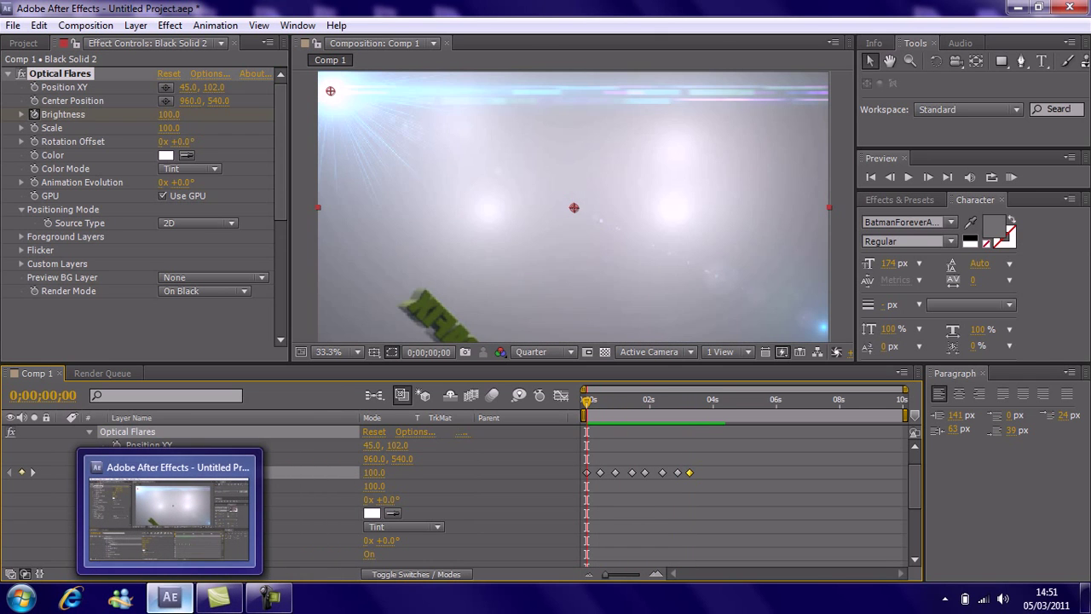
pyautogui.click(170, 596)
pyautogui.click(170, 597)
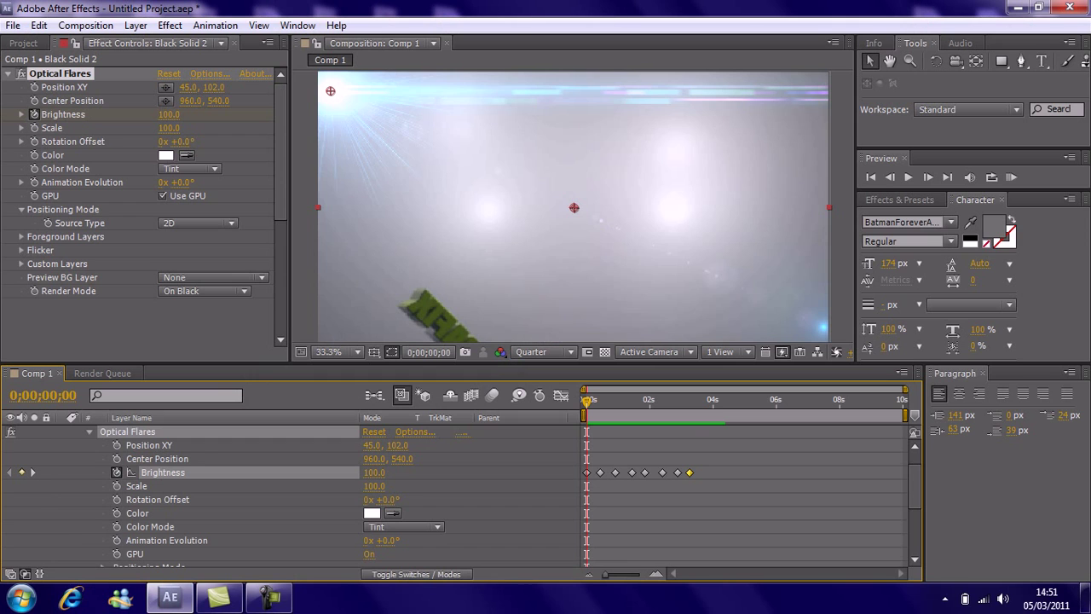